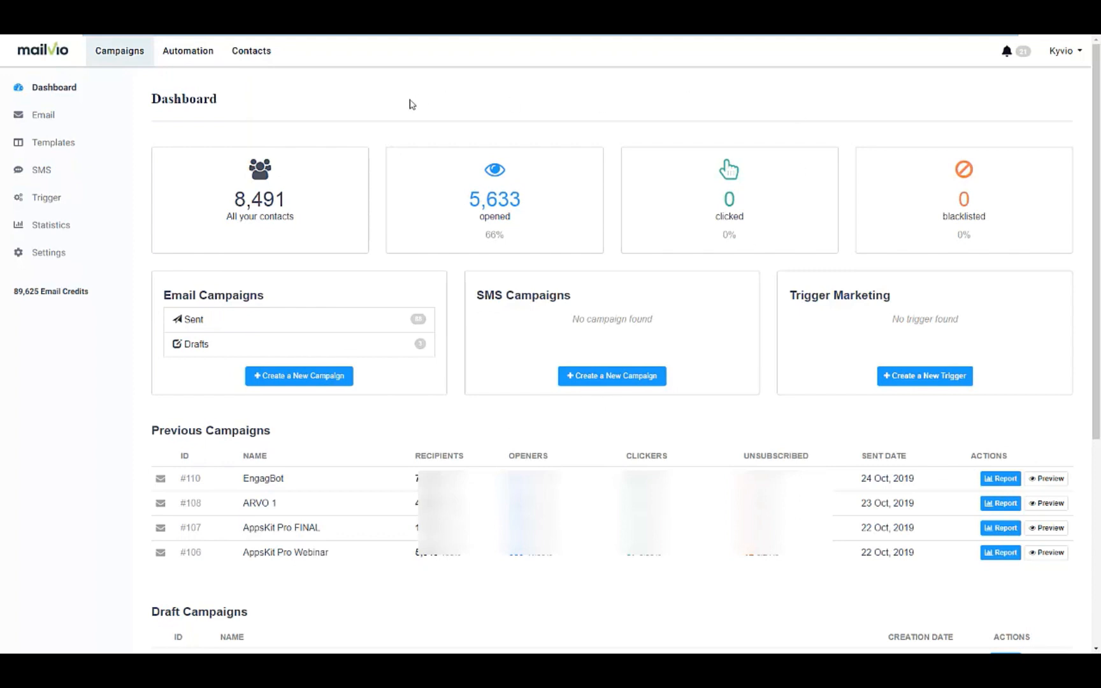
Step: Go from the Dashboard to the Contacts section via the top navigation
click(269, 63)
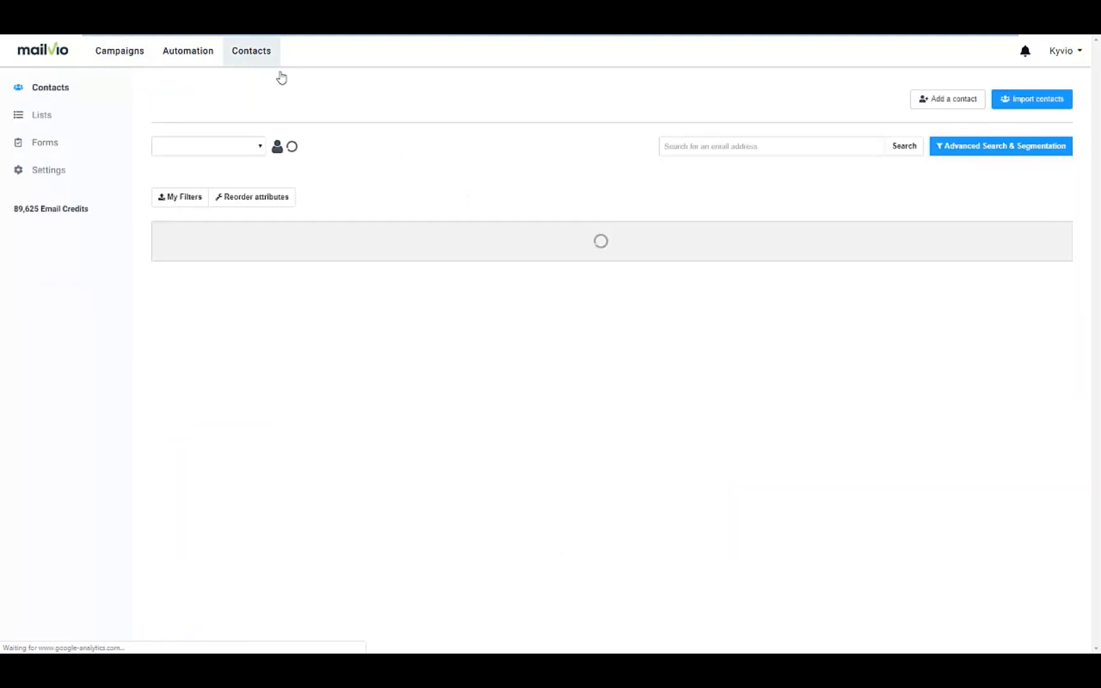
Step: On the contact Lists page, check the existing folders, then start adding a new list
click(79, 121)
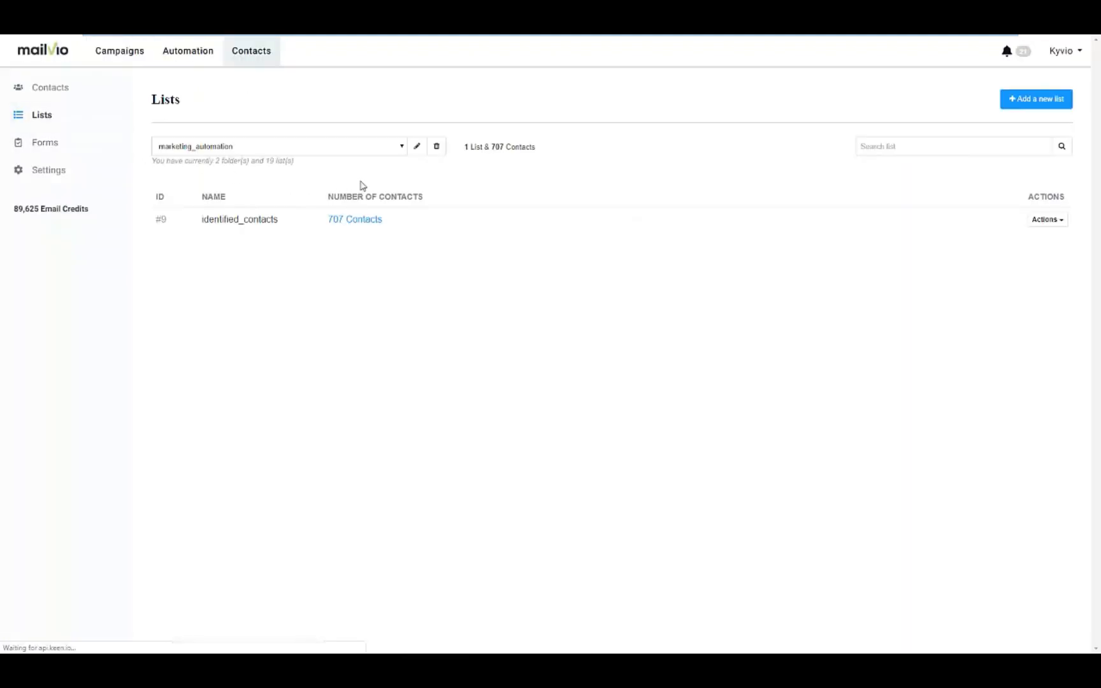
click(402, 148)
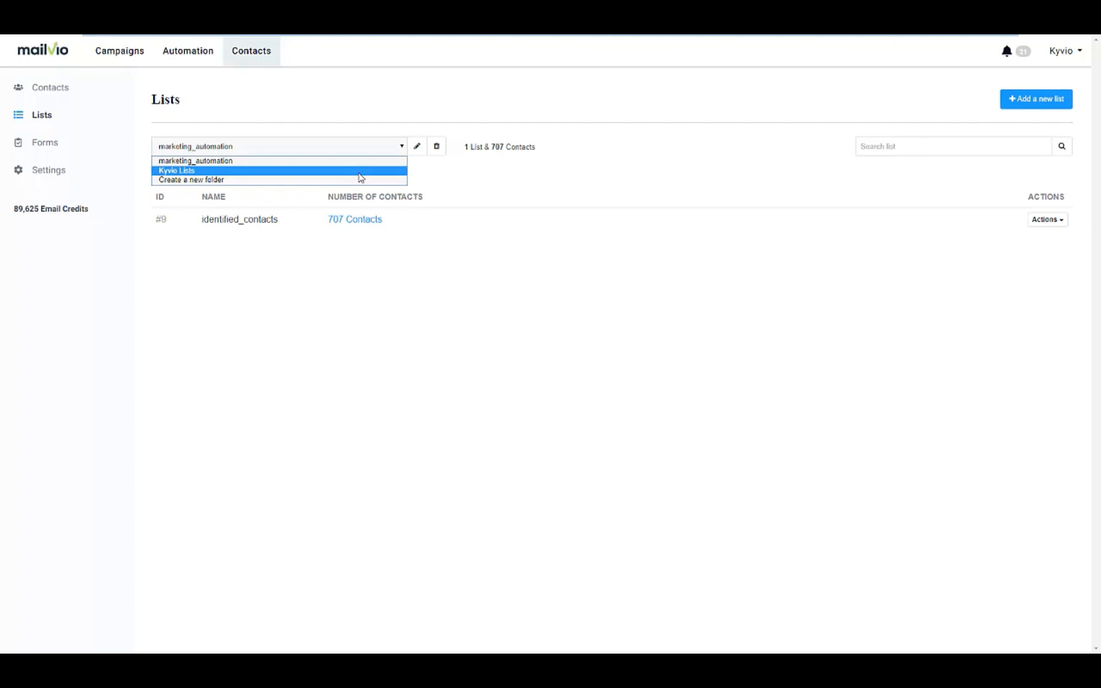
click(445, 182)
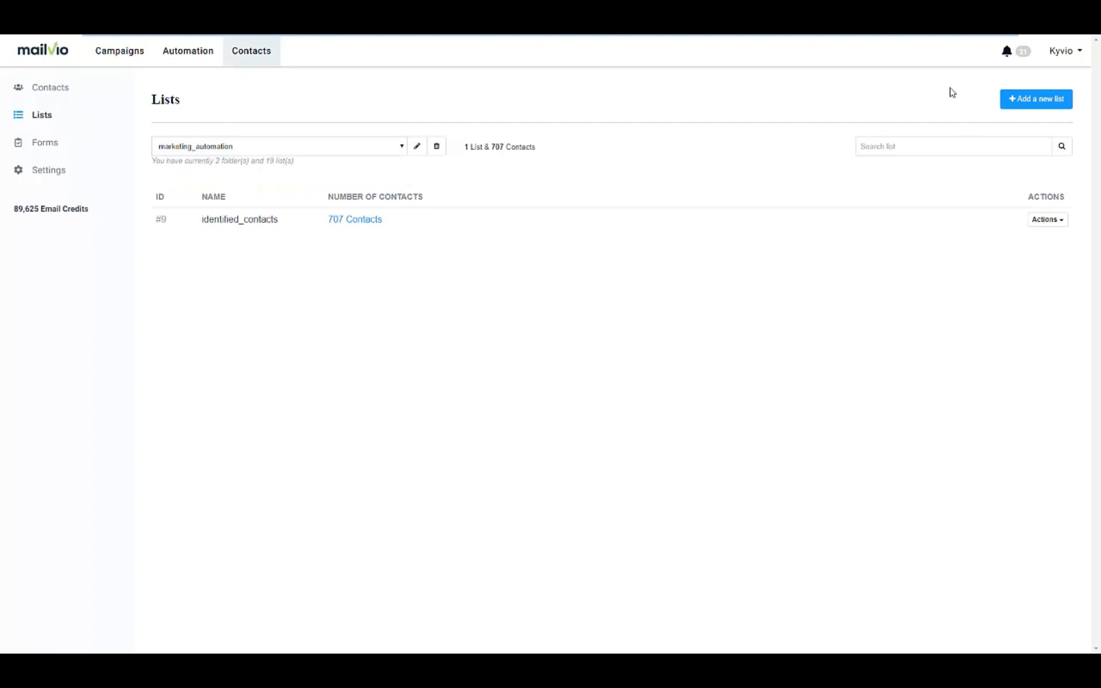
click(1019, 100)
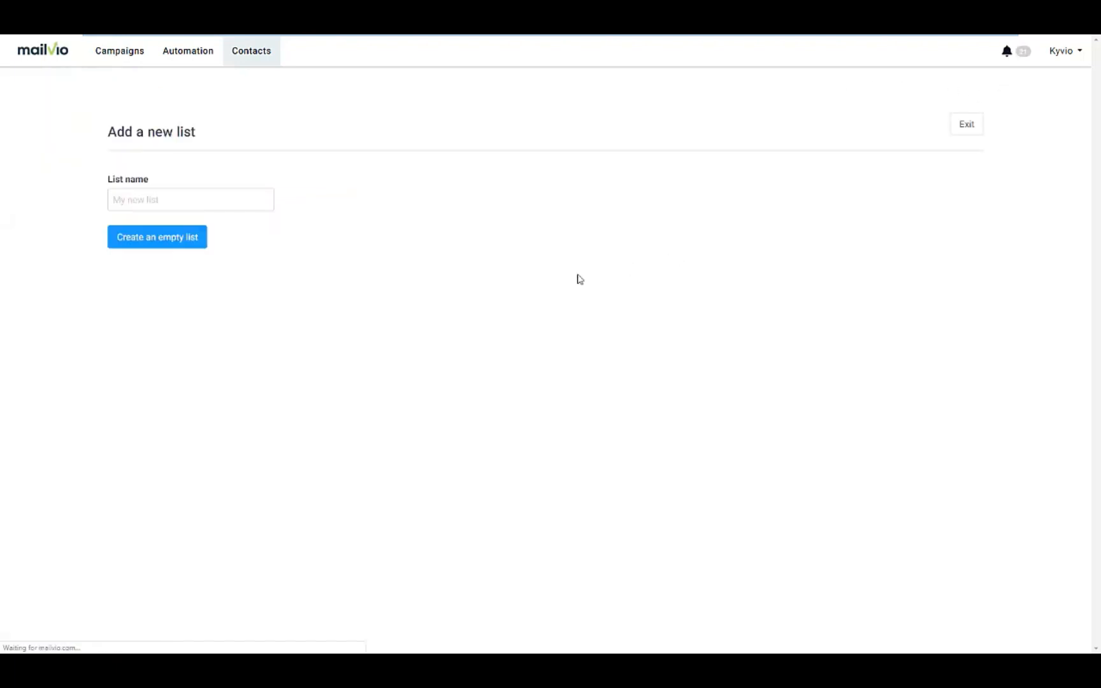
Step: Create an empty contact list named 'Live Demo' and bring up its import options
click(244, 209)
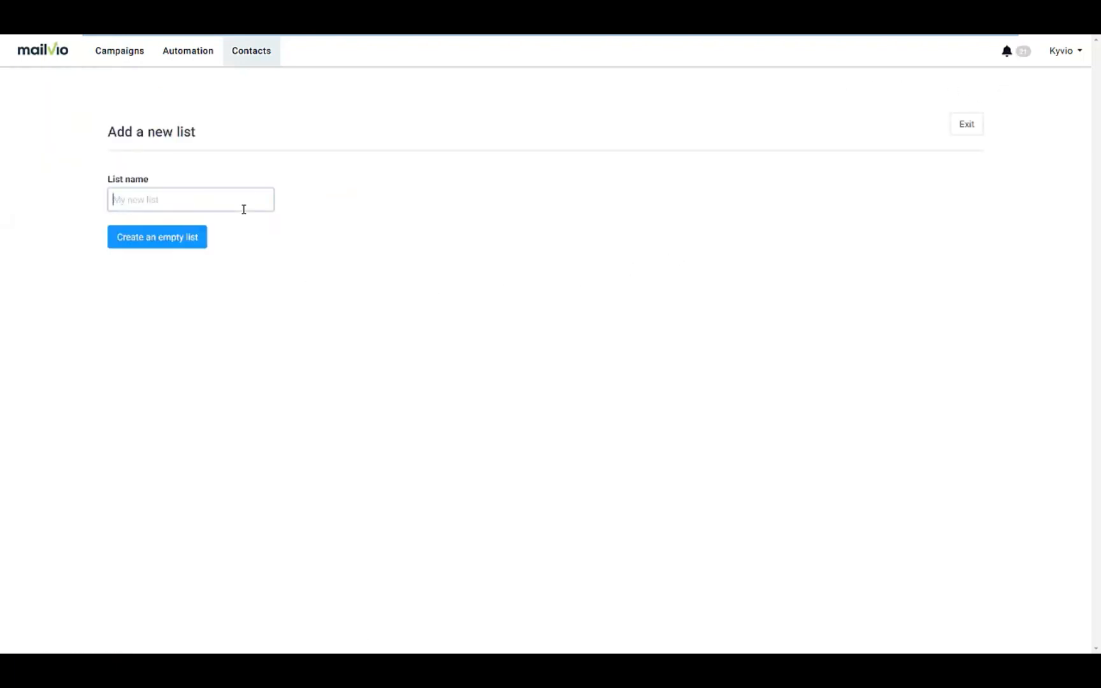
text(Live Demo)
click(172, 240)
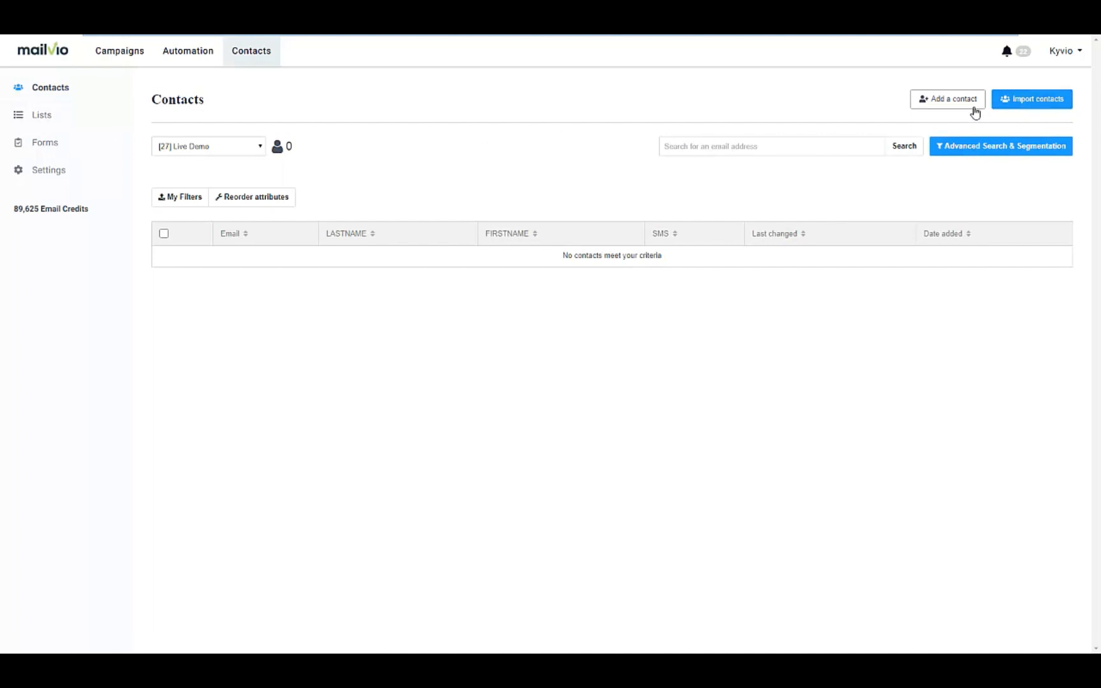
click(1029, 105)
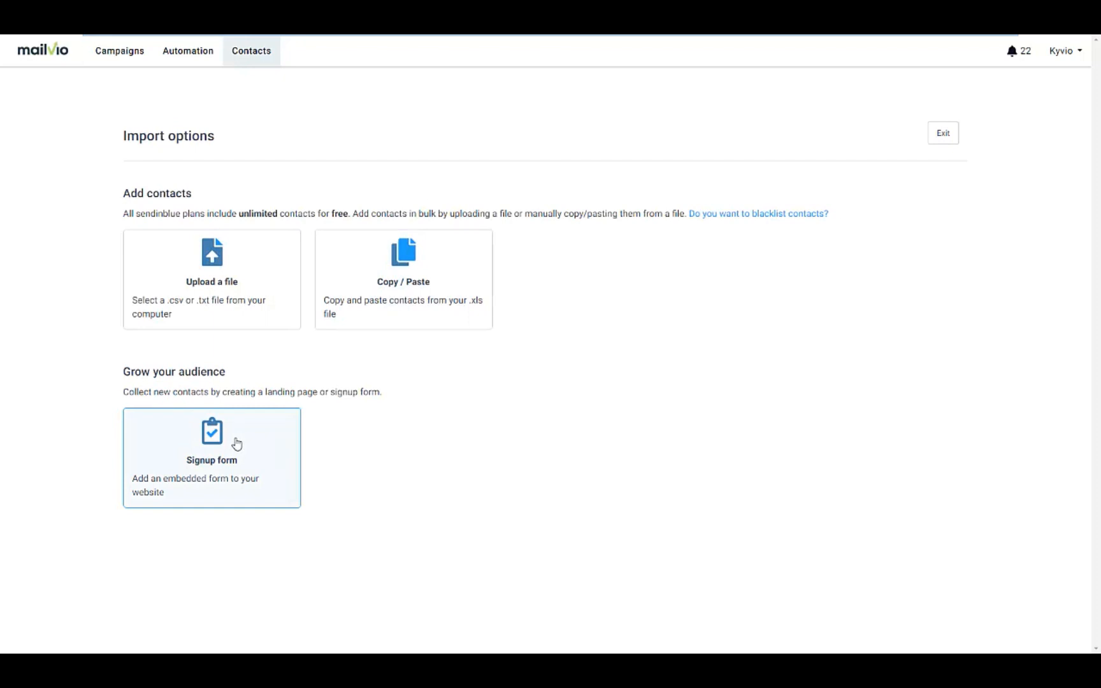
Step: Review the 8,491 entries under All Contacts, then go to the Forms page
click(253, 63)
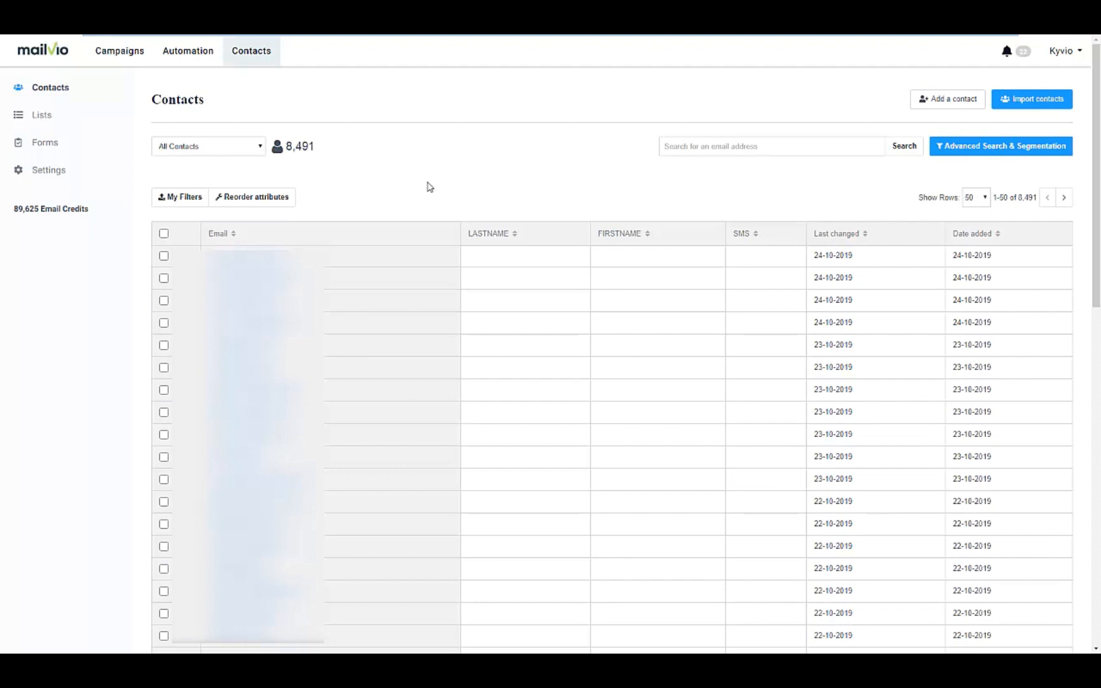
click(89, 143)
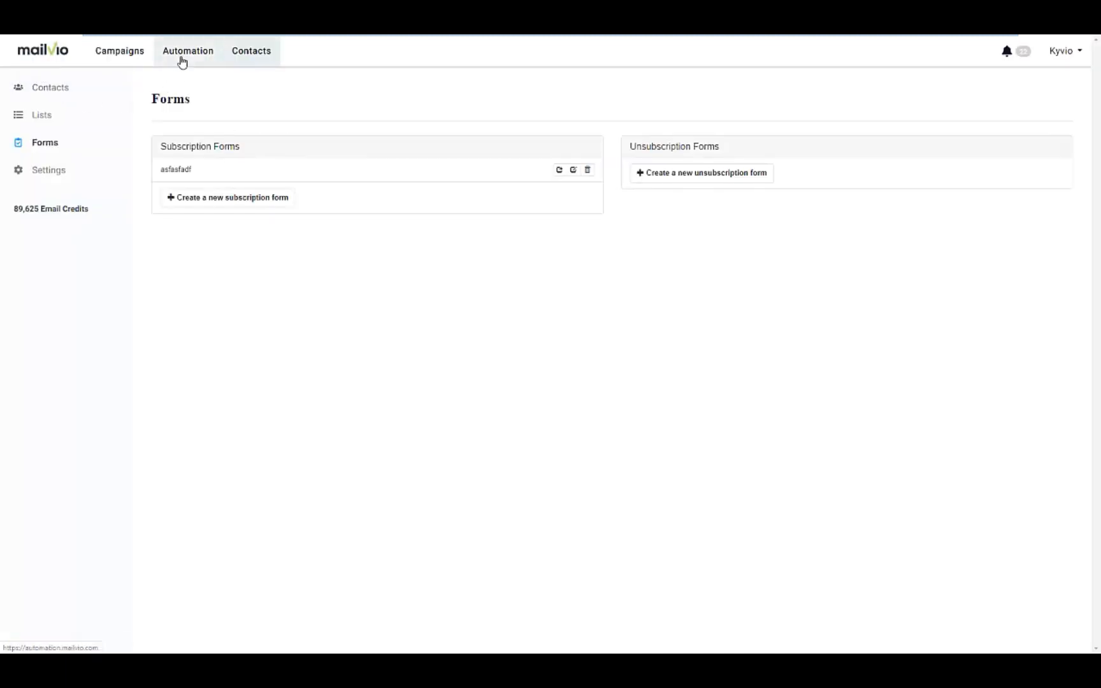
Step: Go to Automation and start a new workflow to see the nine workflow types
click(182, 61)
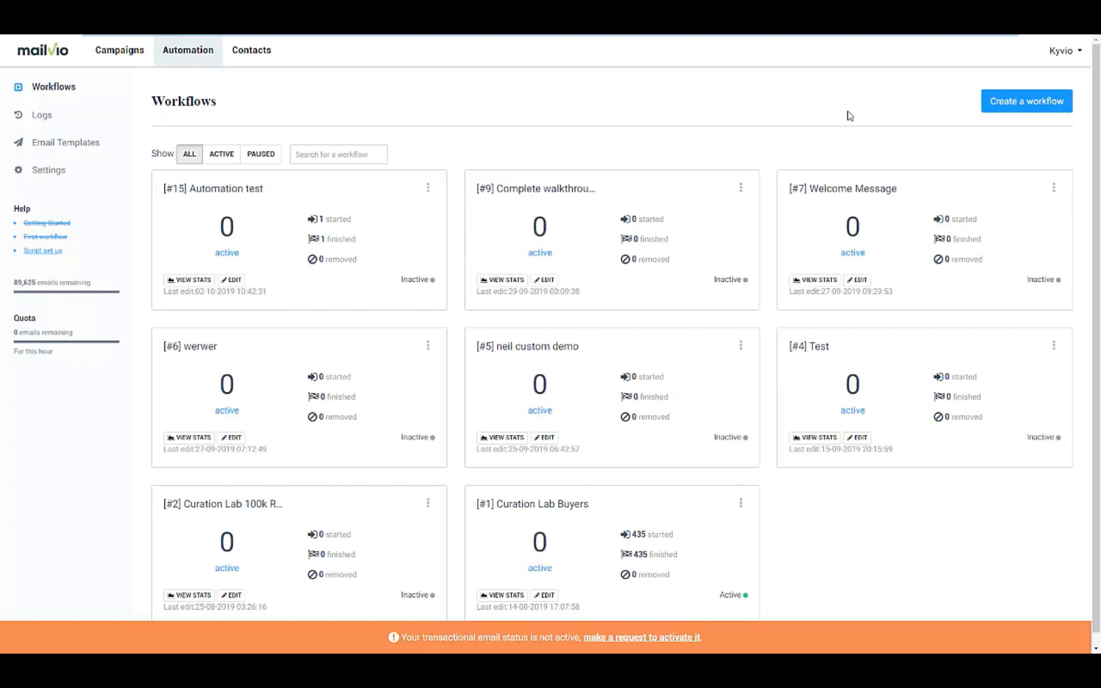
click(1000, 103)
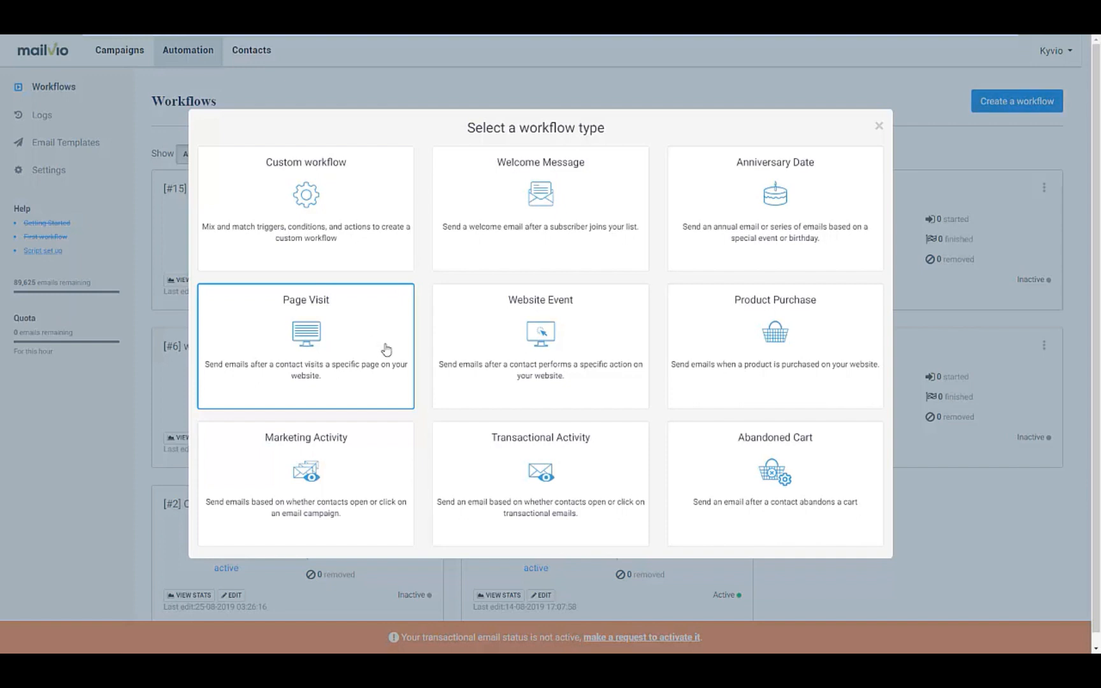
Step: Choose the Page Visit workflow type
click(334, 387)
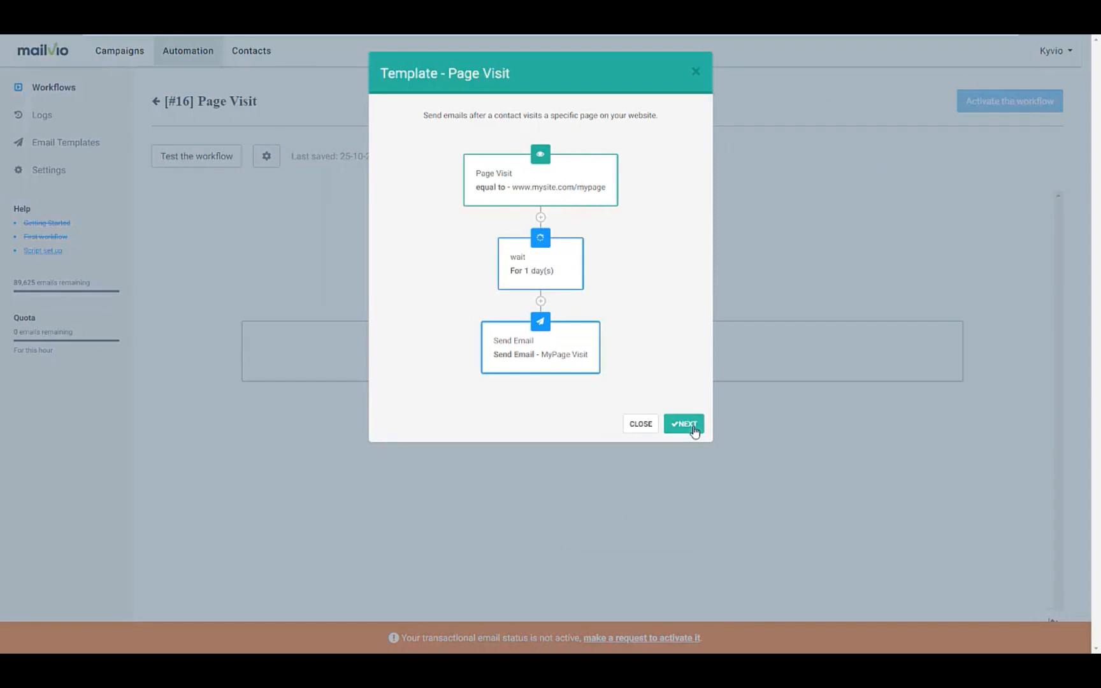
click(693, 431)
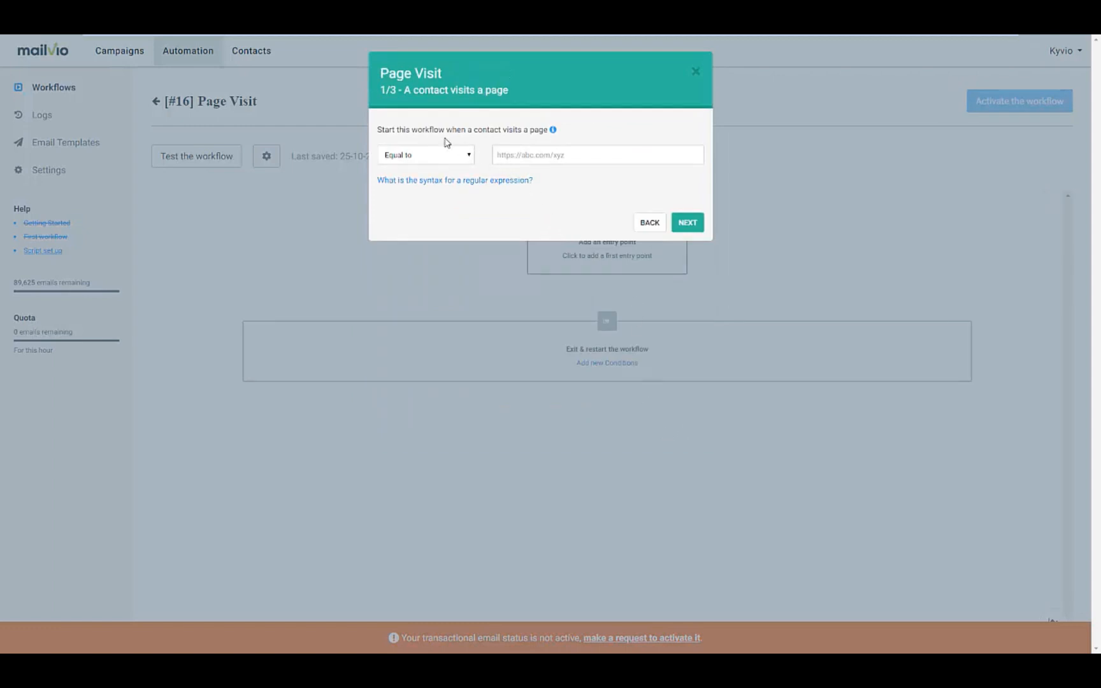
click(543, 156)
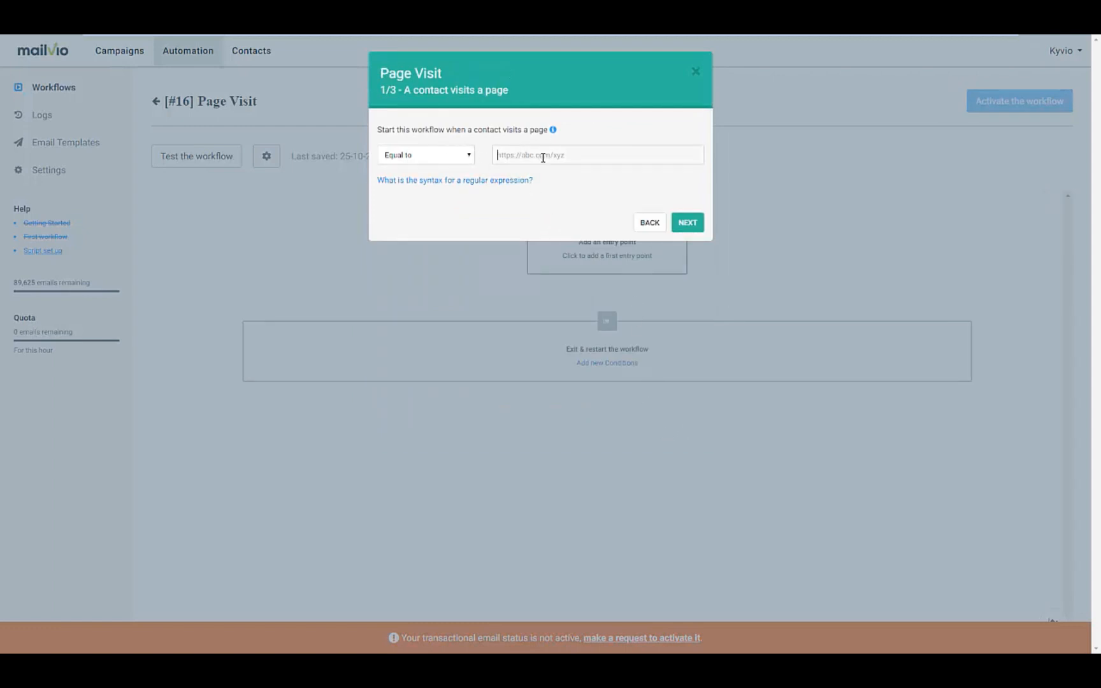
text(https://mailvio.com)
click(688, 223)
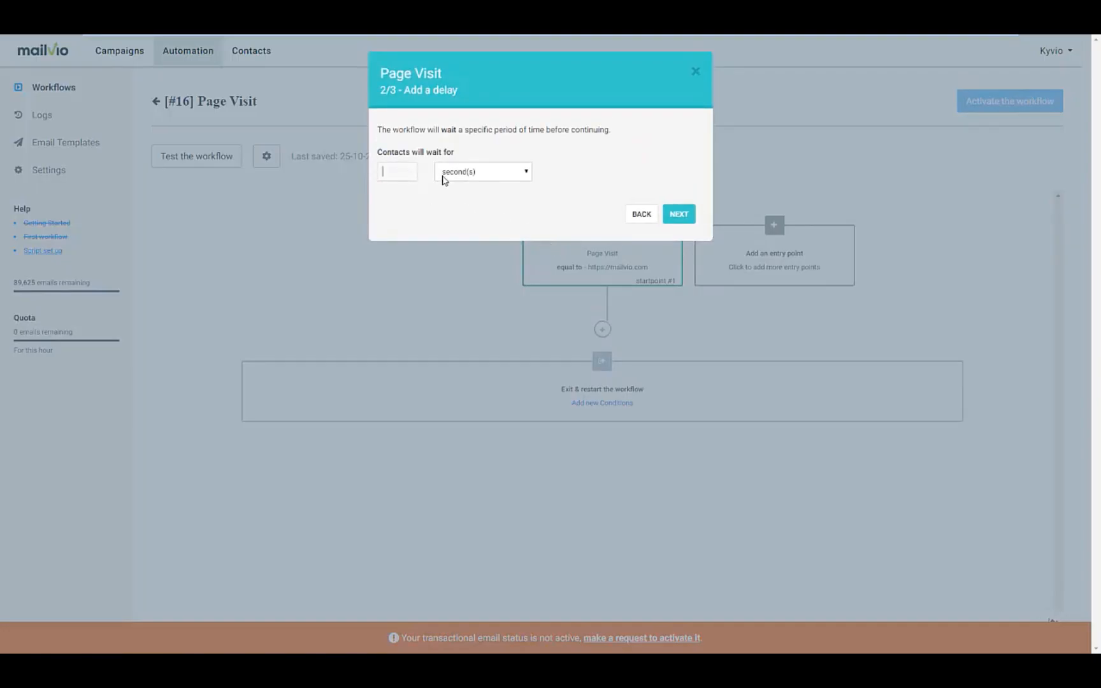
click(488, 176)
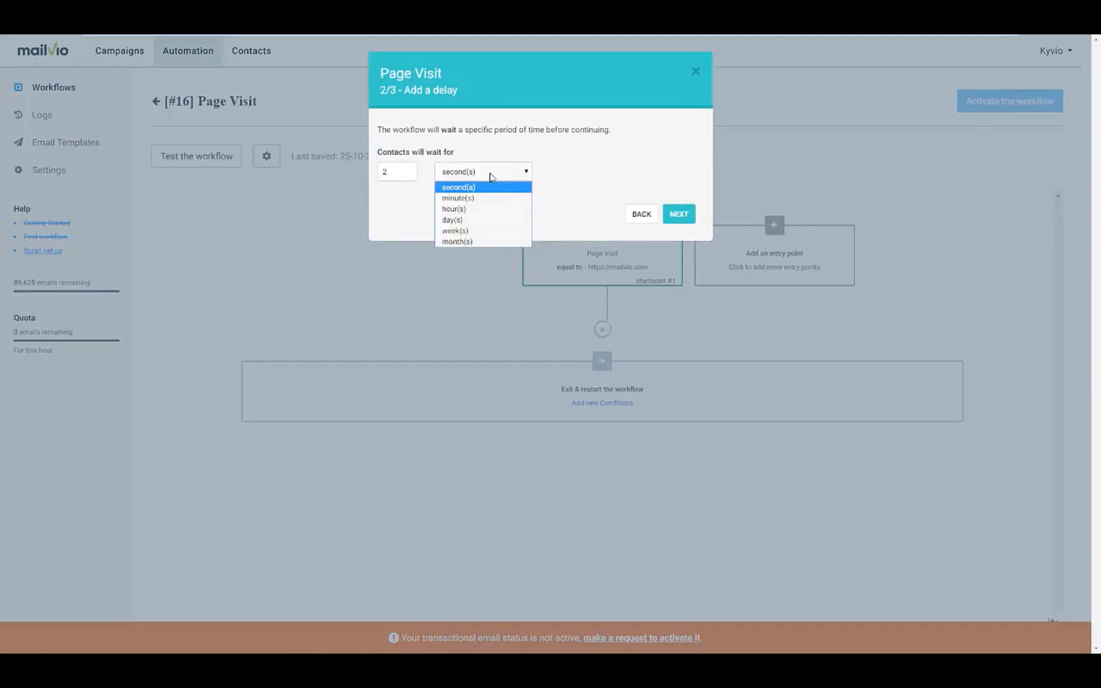
click(489, 210)
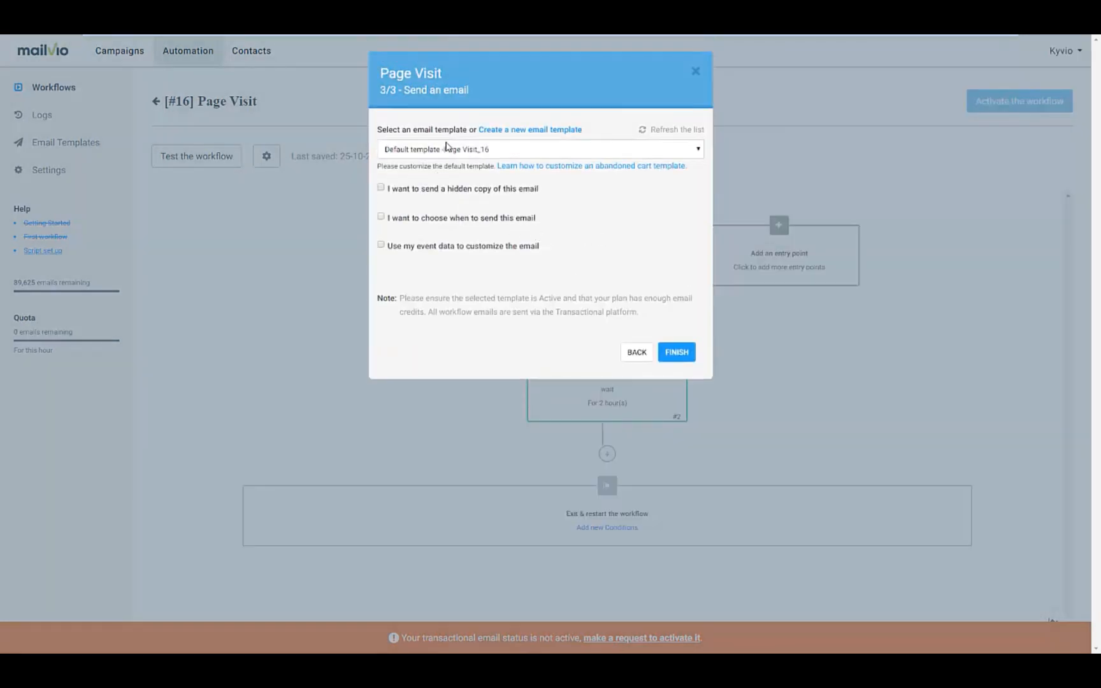
Step: Add a Send Email step using the Page Visit_16 default template, with optional settings off
click(452, 149)
click(456, 151)
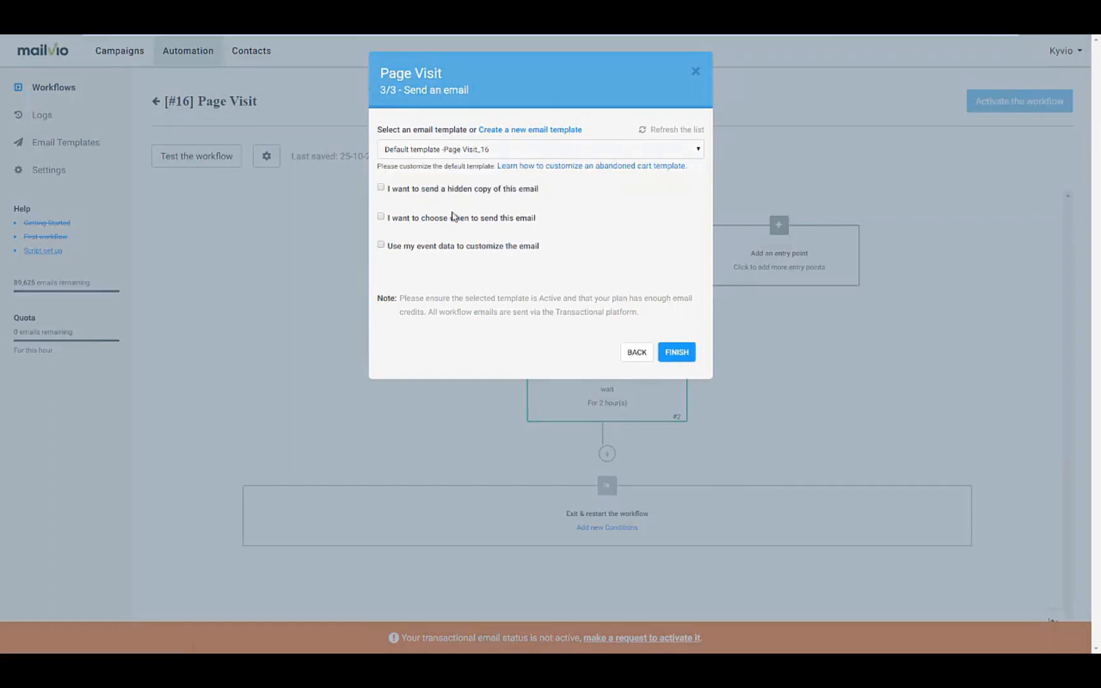
click(381, 216)
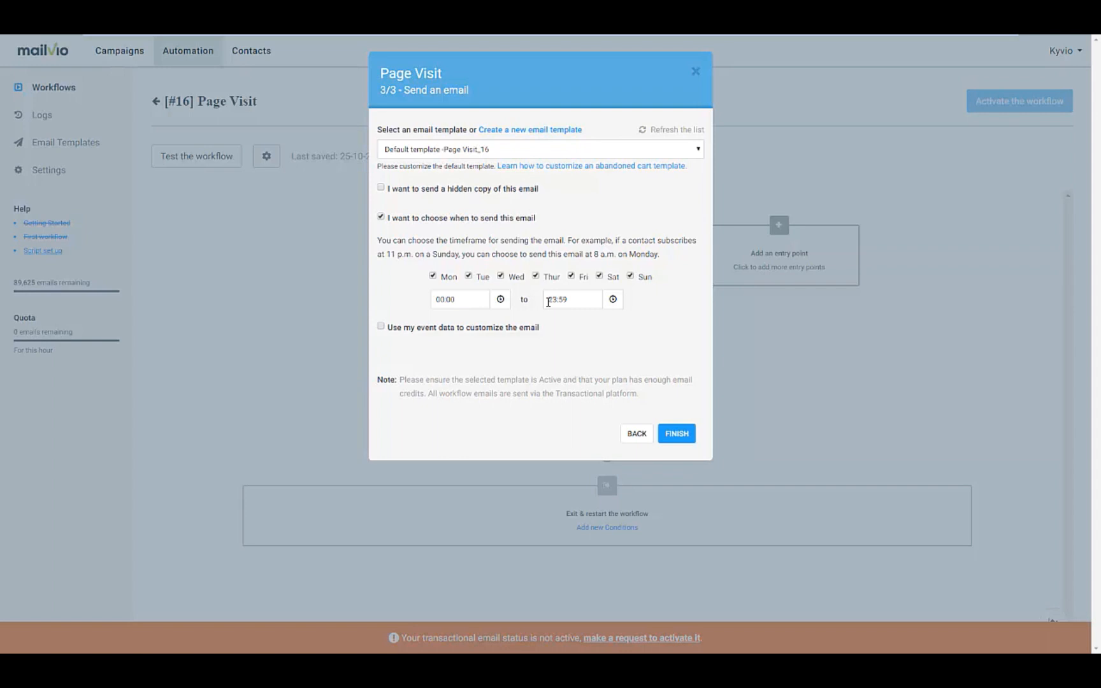
click(382, 326)
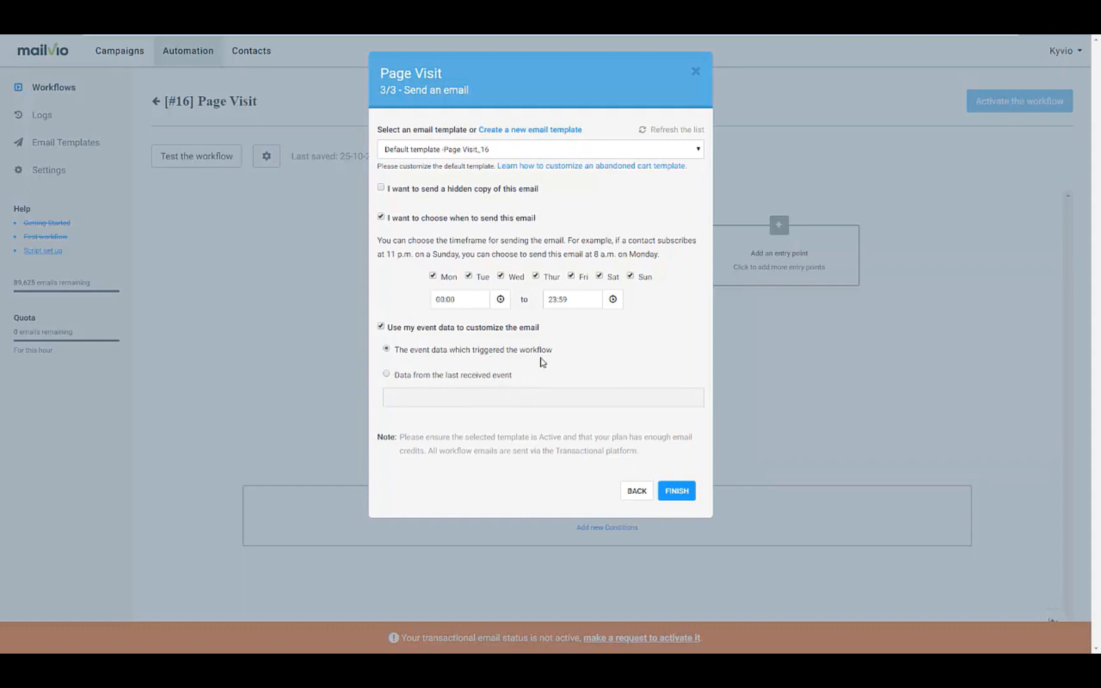
click(379, 327)
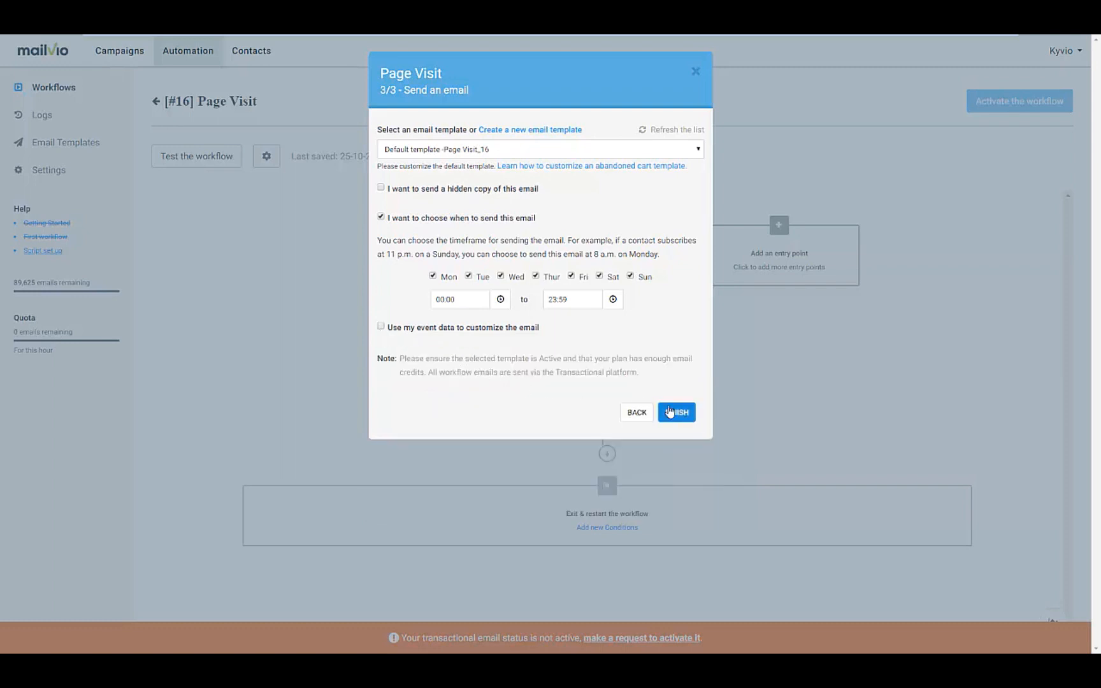
click(381, 217)
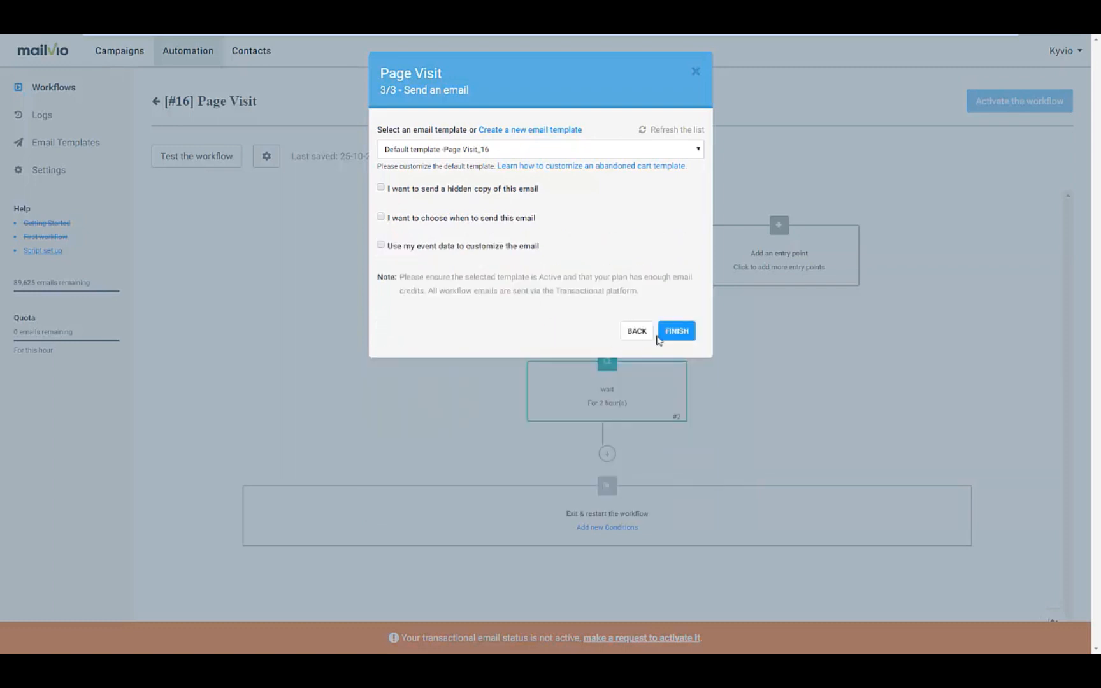
click(678, 337)
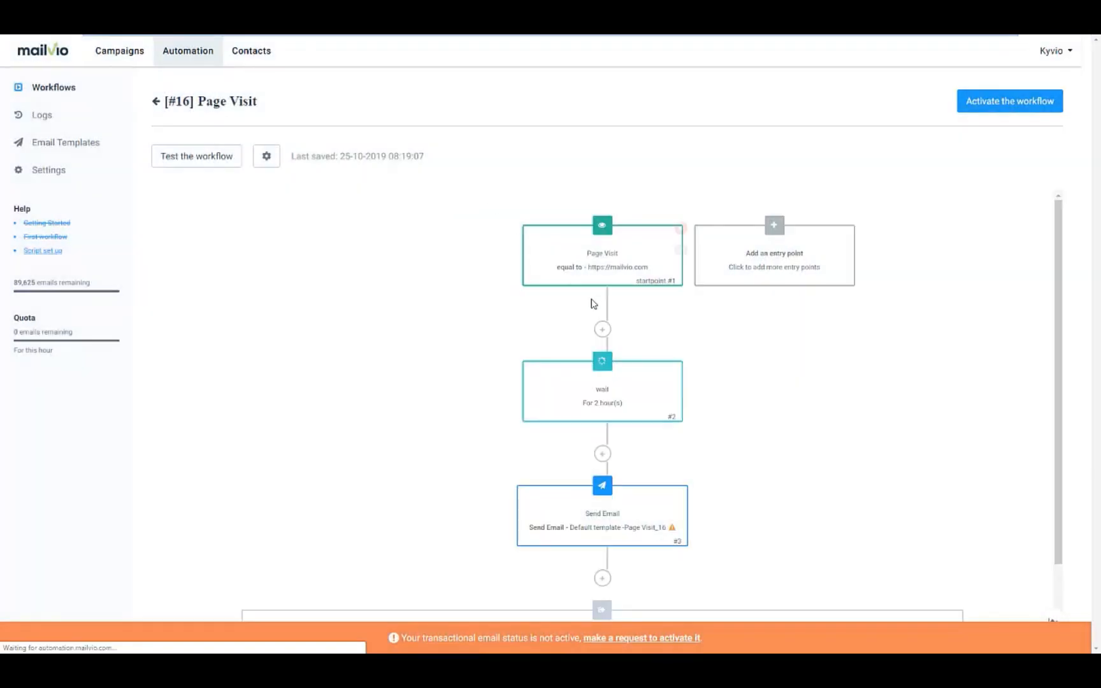
scroll(722, 312, down, 1)
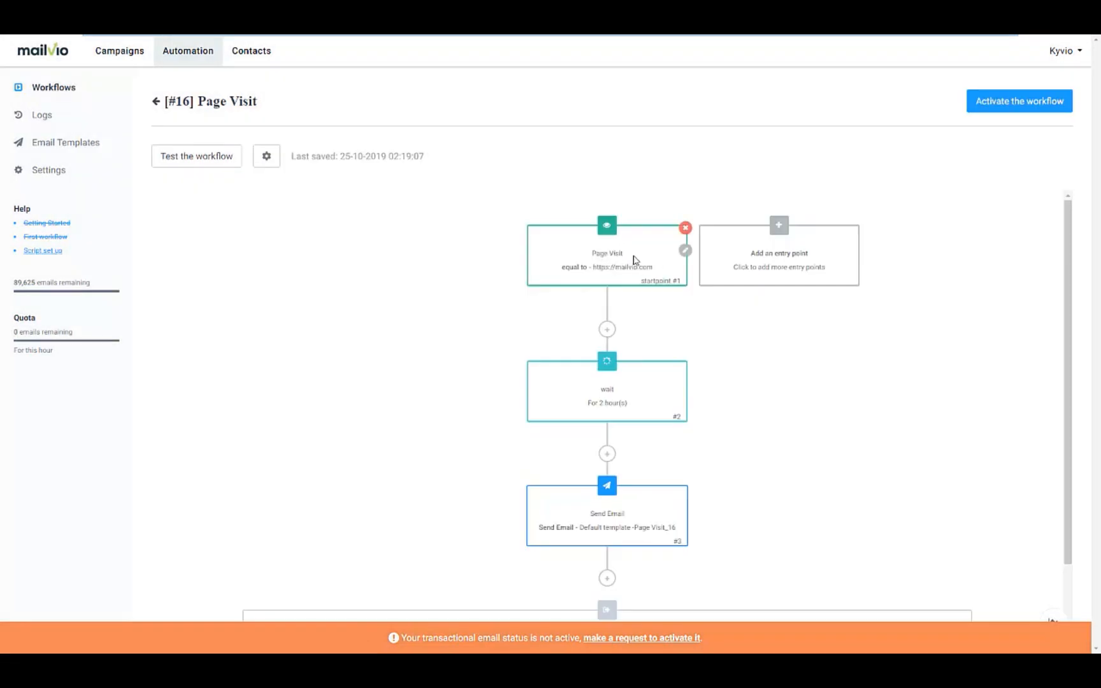
scroll(631, 306, down, 1)
scroll(633, 310, down, 1)
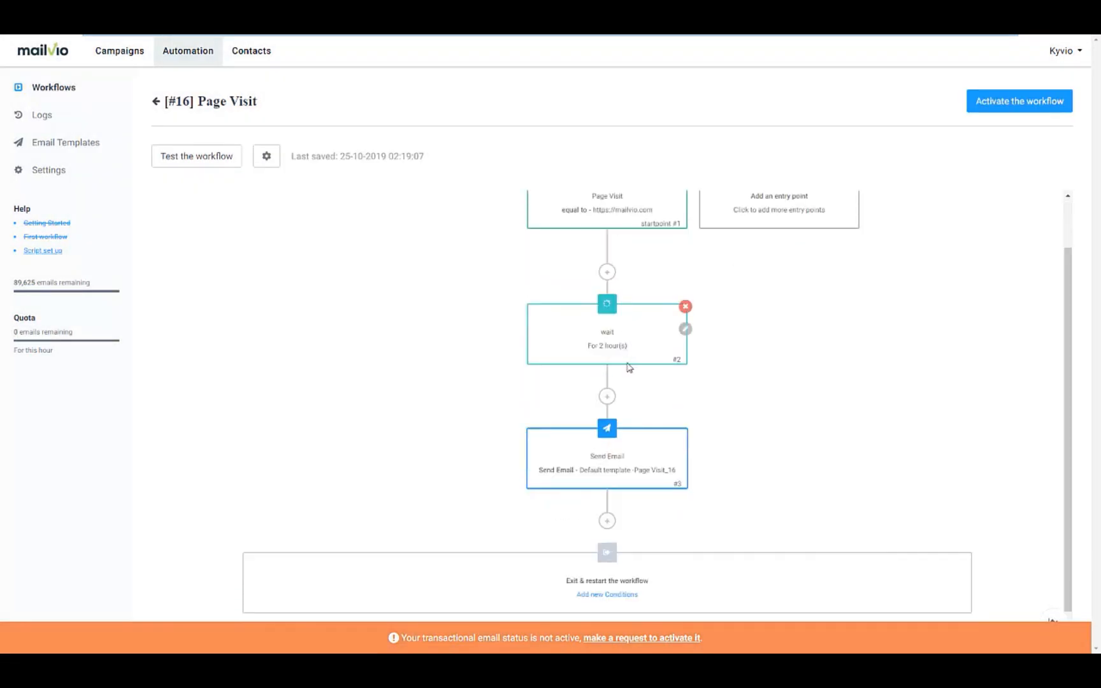
Step: Add an If/Else step after the wait checking Opened, All Campaigns, At any time
mouse_move(643, 456)
click(607, 397)
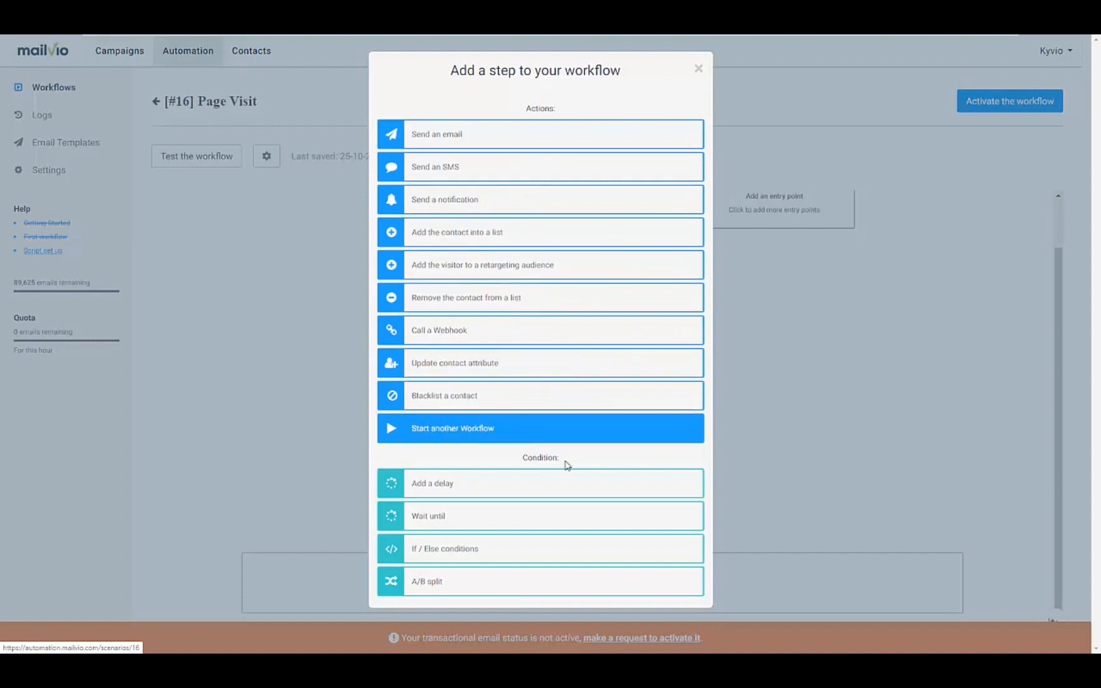
click(519, 551)
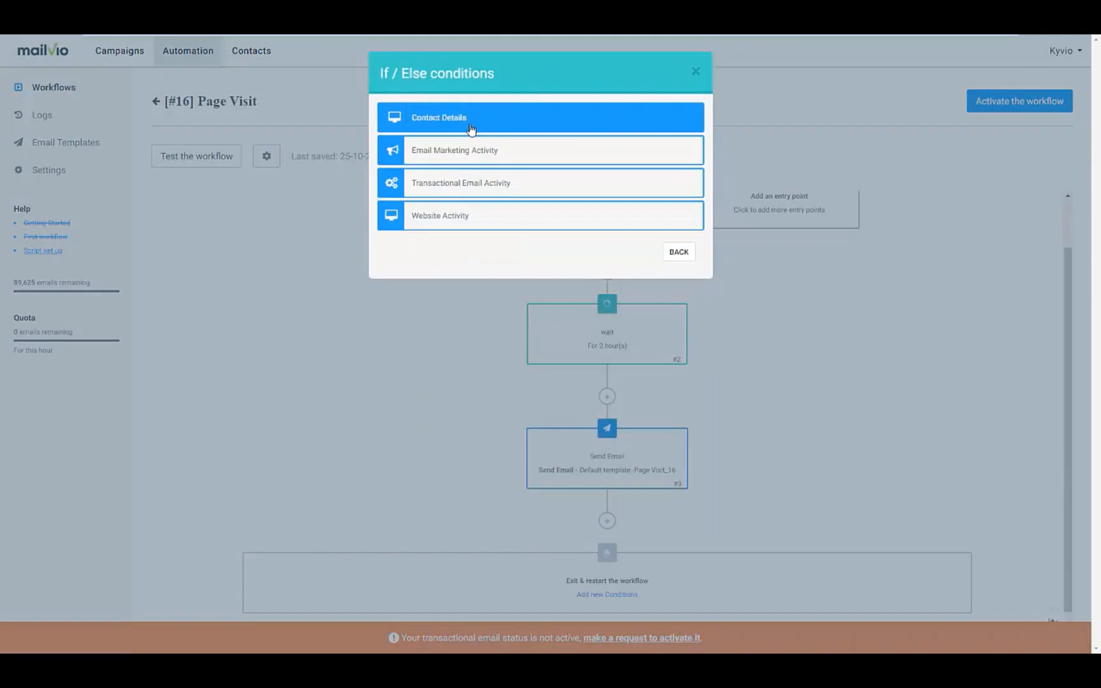
click(479, 158)
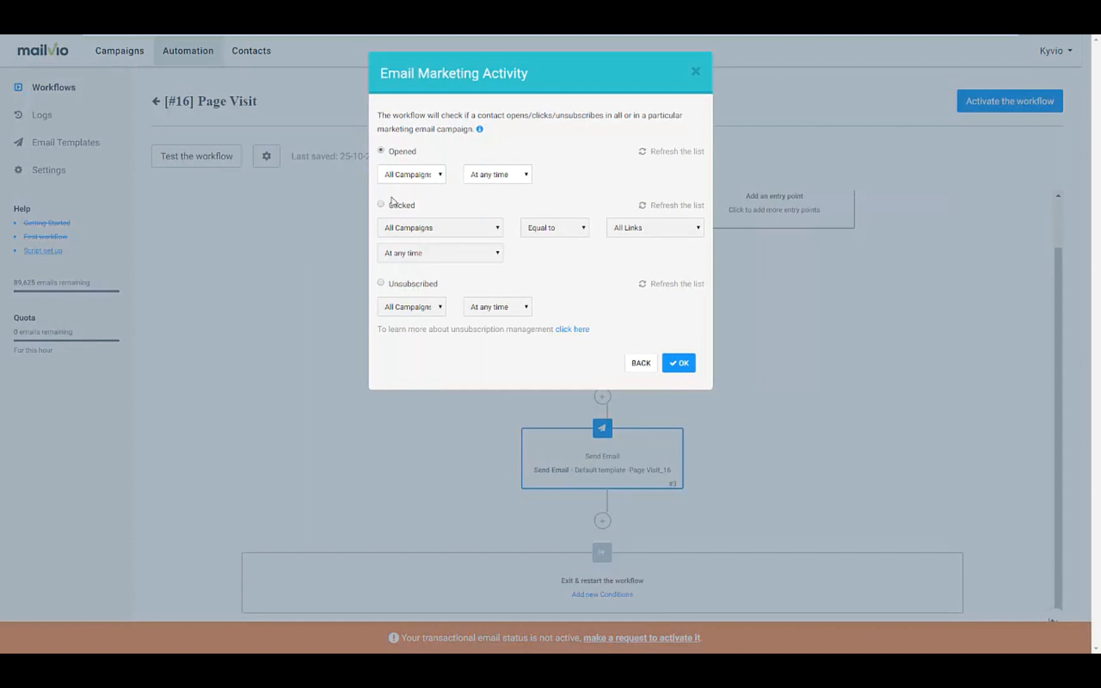
click(479, 179)
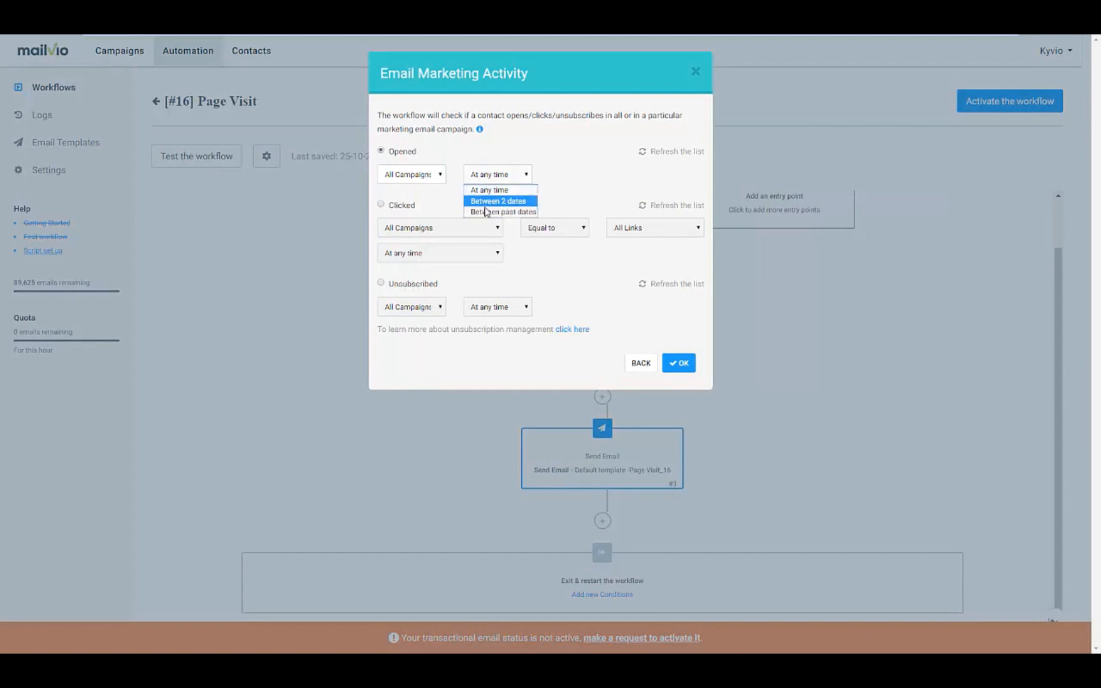
click(423, 177)
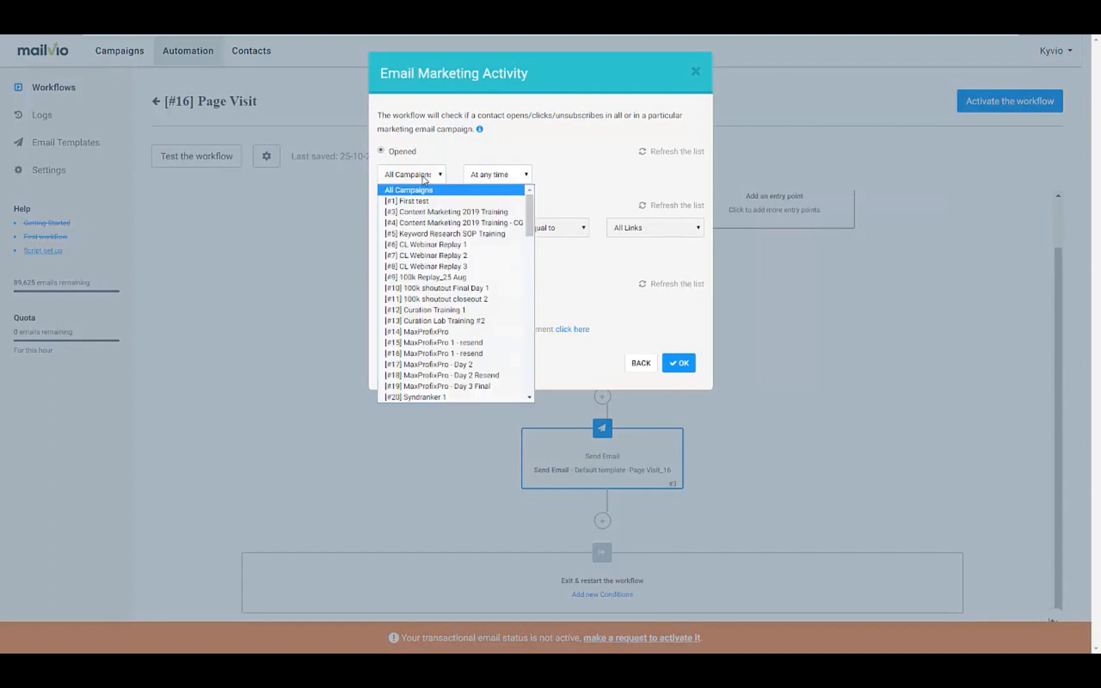
click(509, 160)
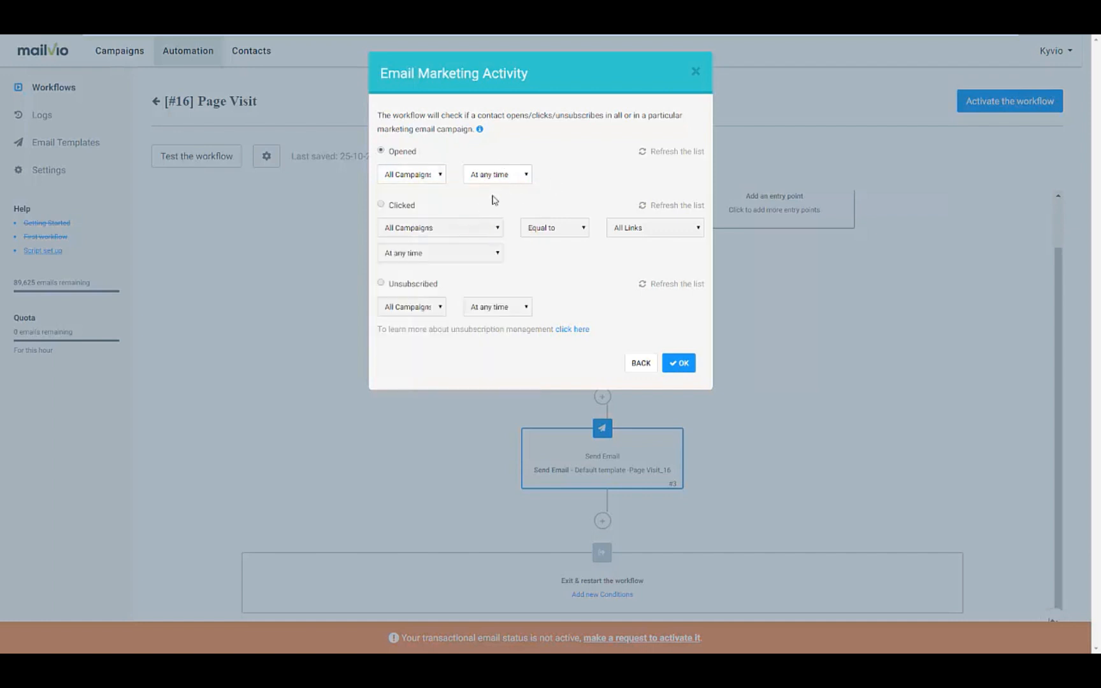
click(676, 367)
scroll(635, 424, down, 3)
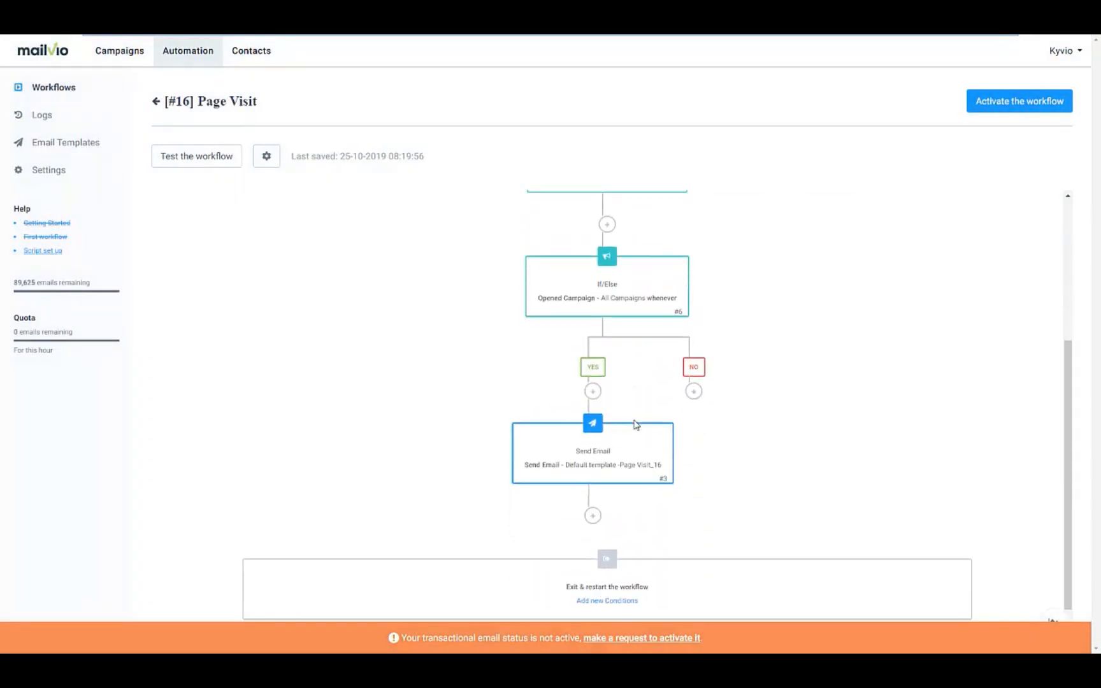
mouse_move(624, 430)
click(693, 390)
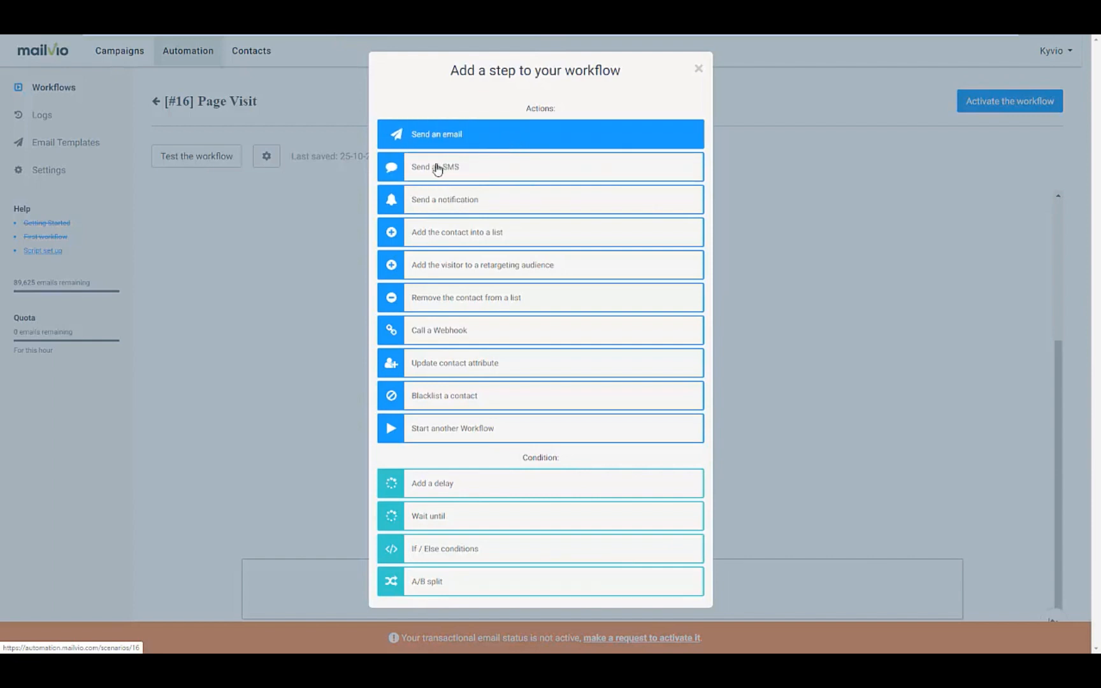
click(773, 322)
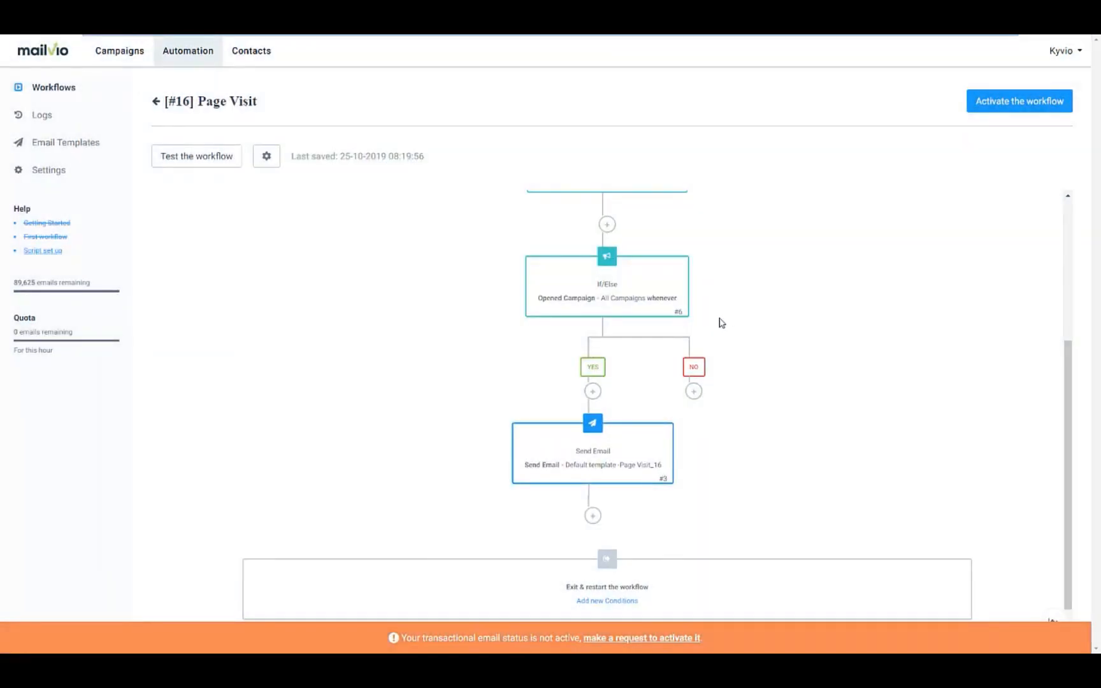
scroll(719, 322, up, 3)
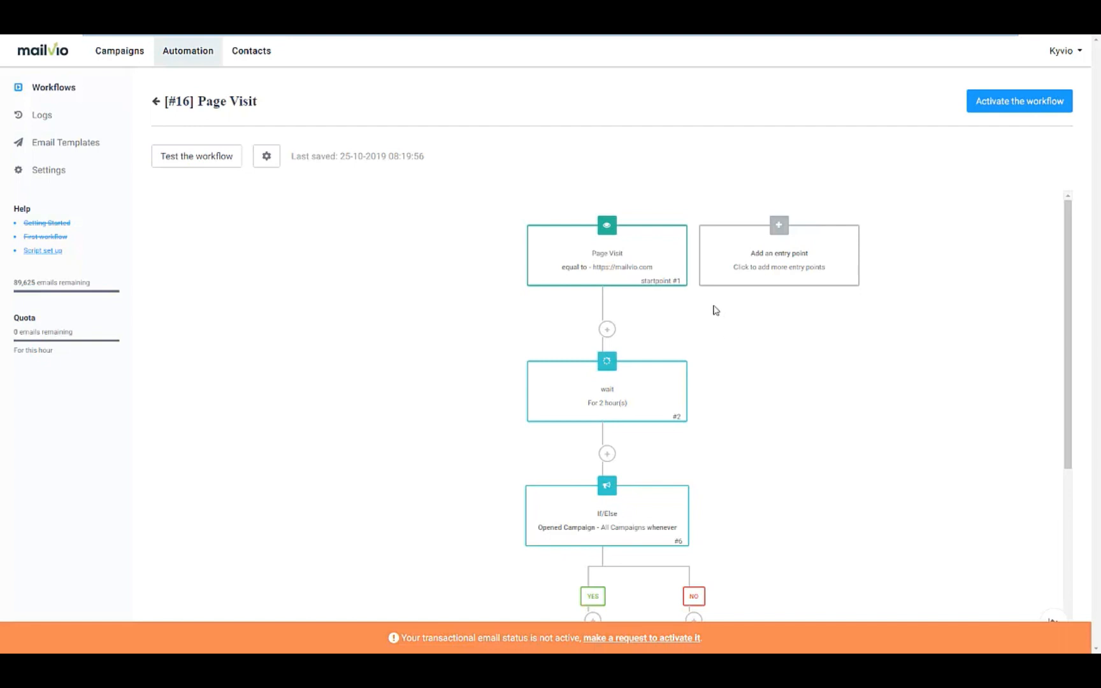
click(777, 234)
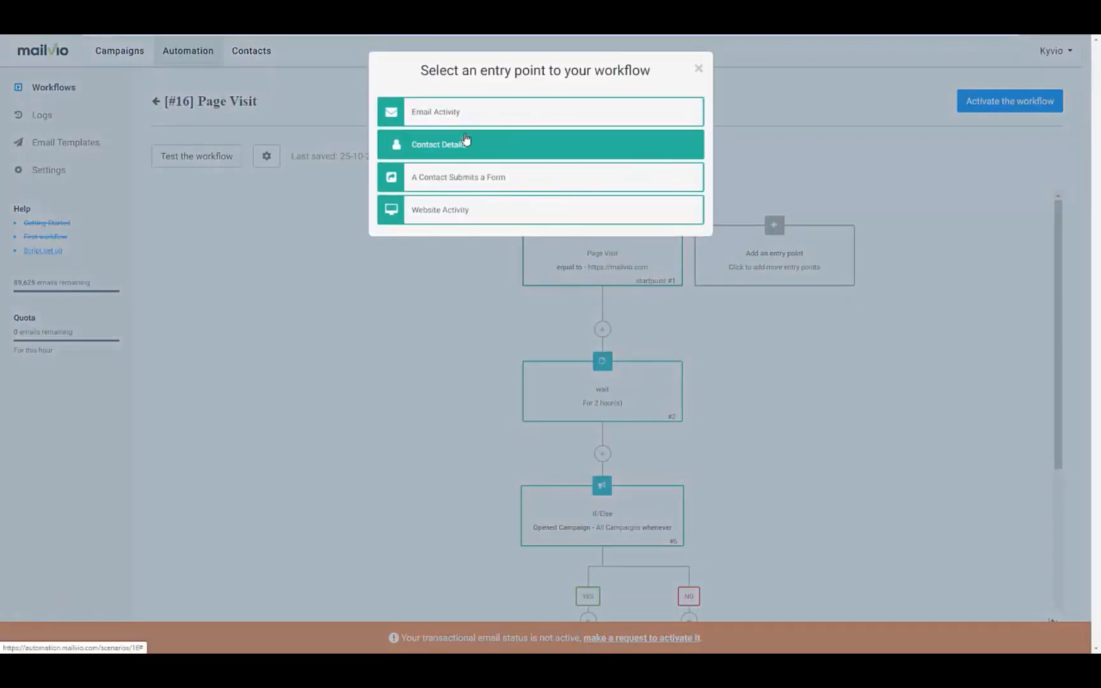
click(467, 121)
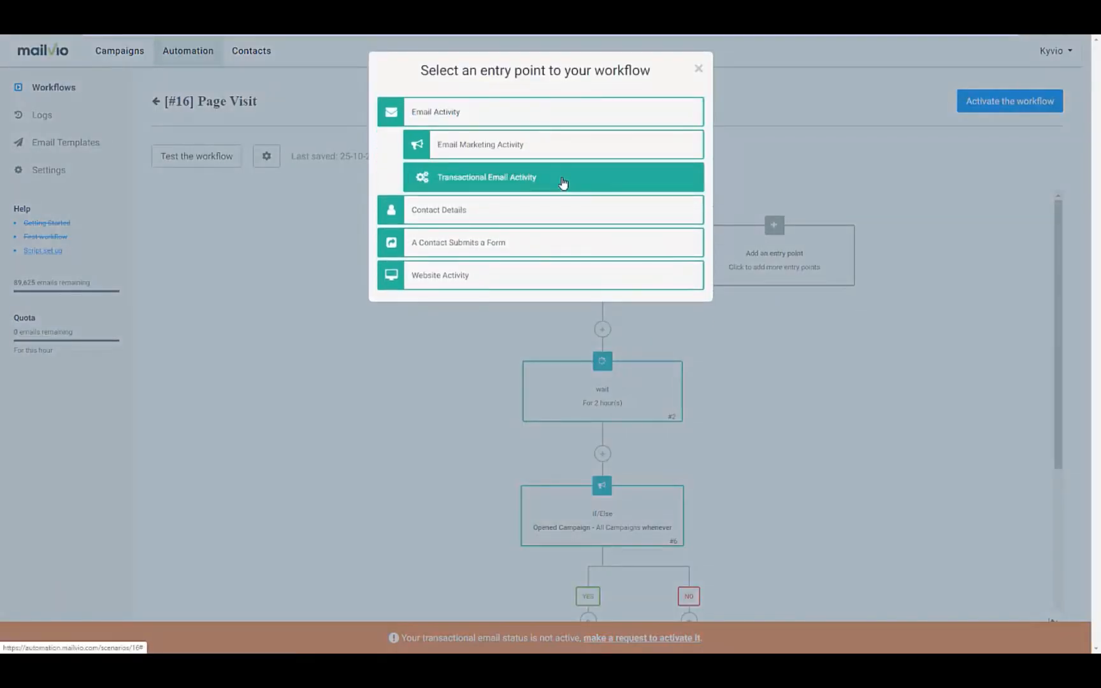
click(527, 153)
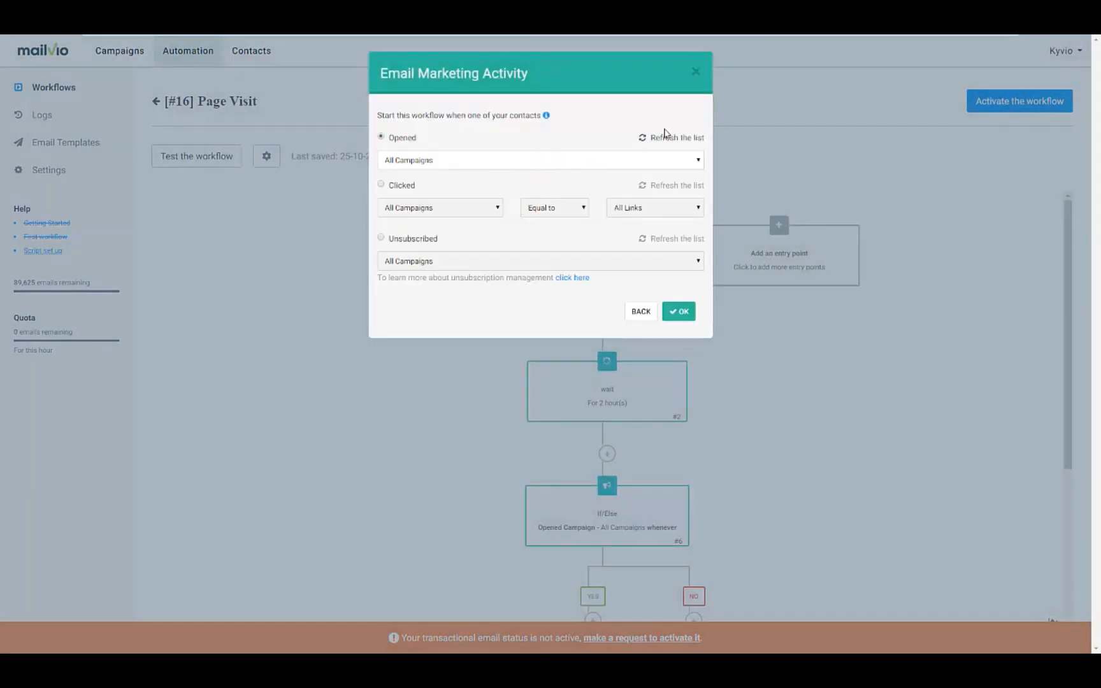
click(695, 72)
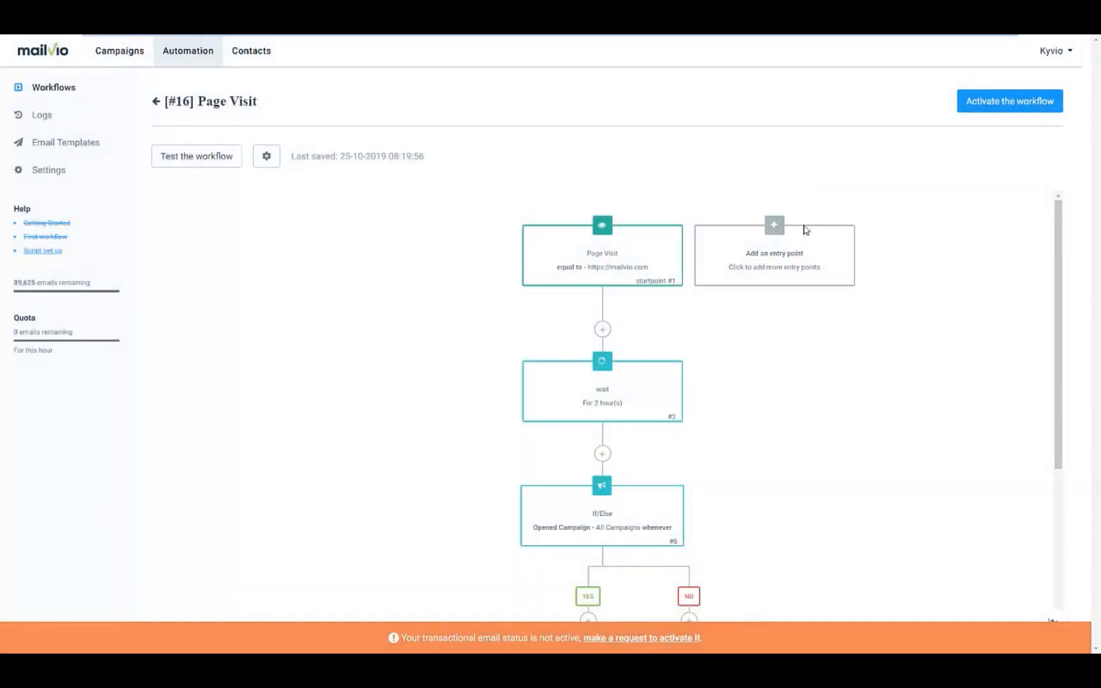
click(776, 235)
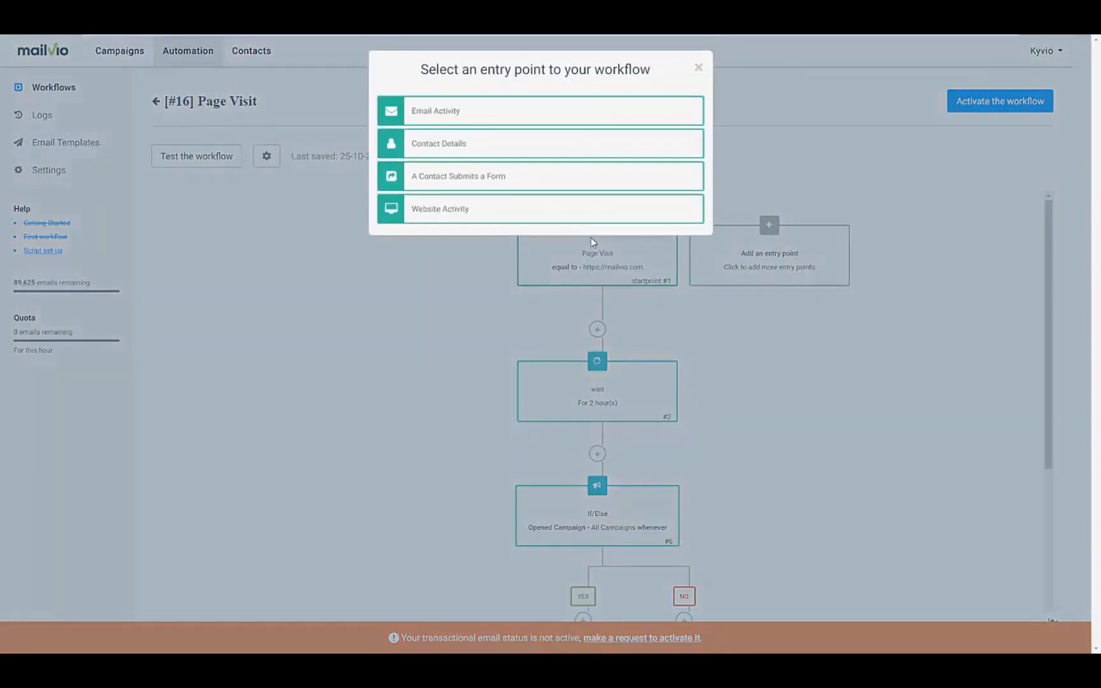
click(490, 221)
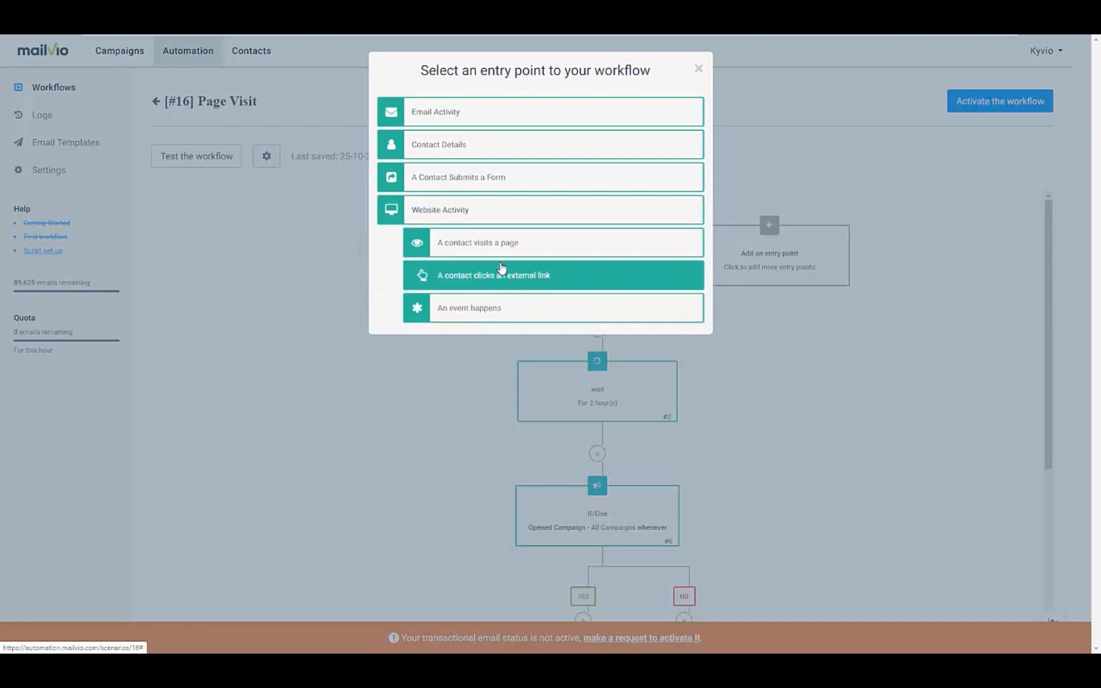
click(504, 245)
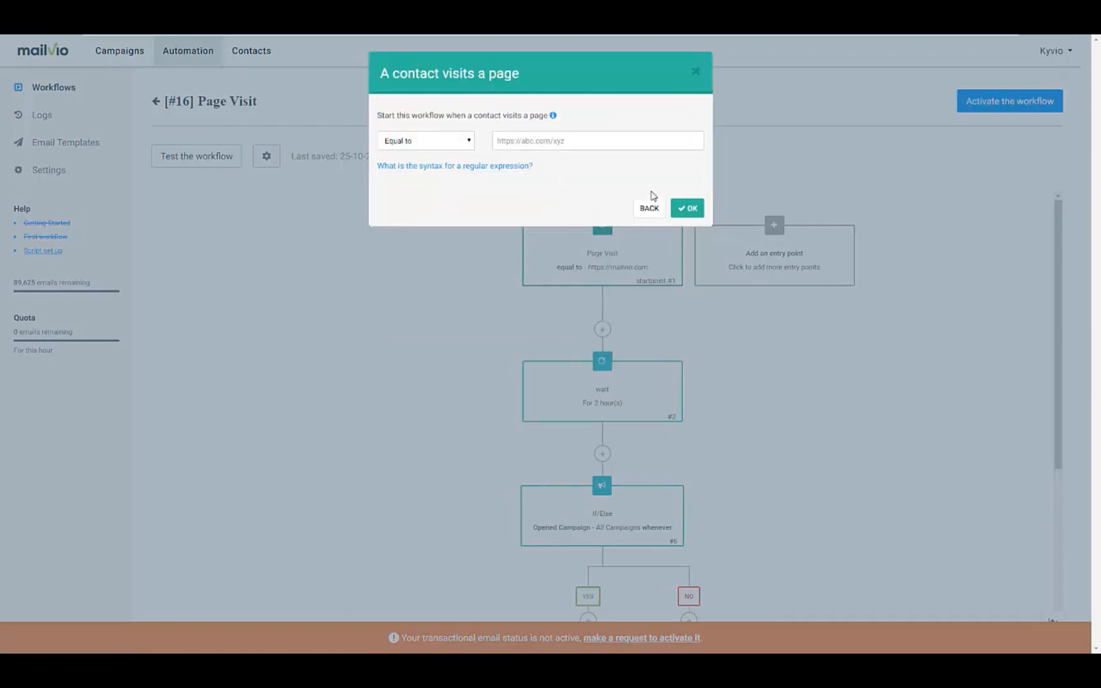
click(649, 208)
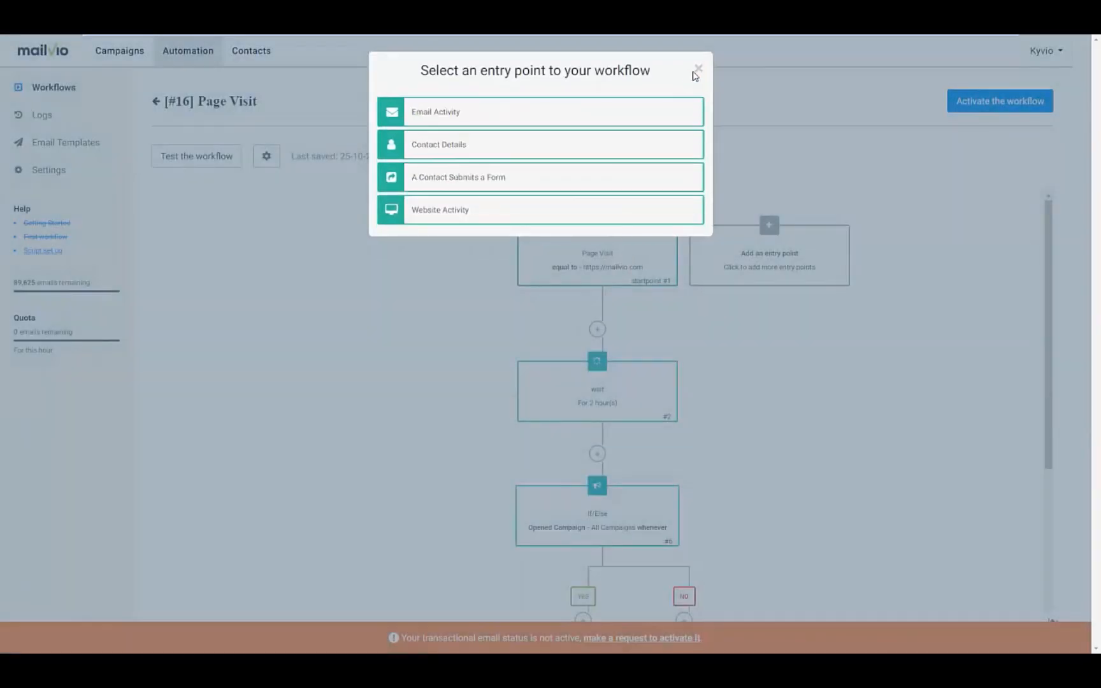
click(697, 68)
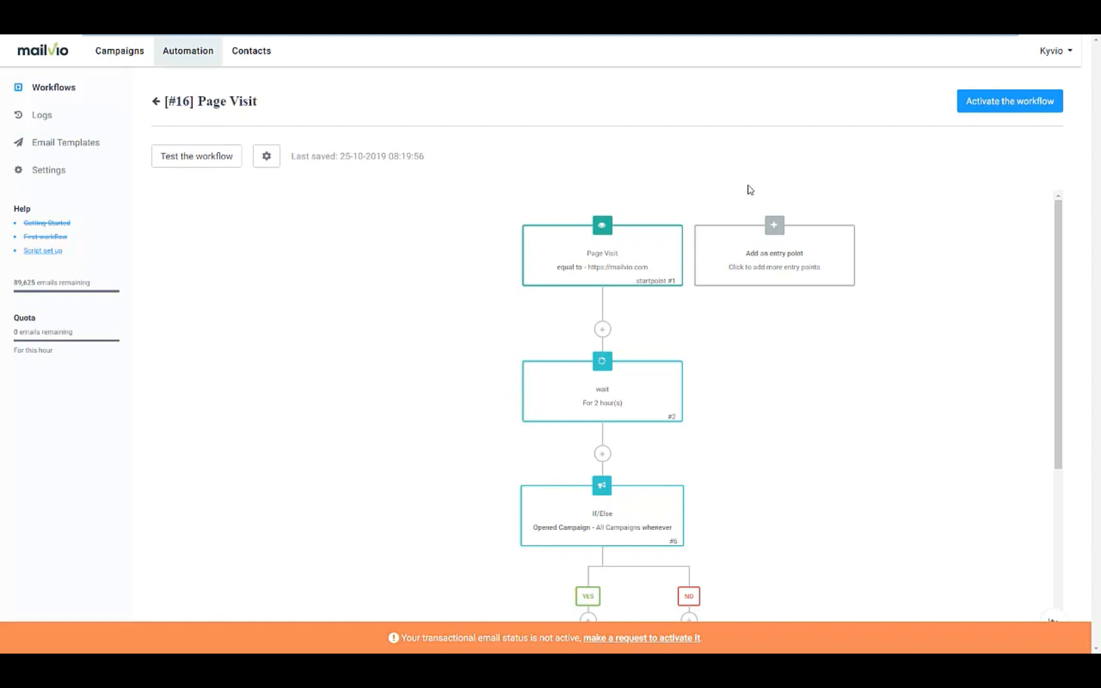
Step: Create an email campaign named 'Live Demo' with subject 'This is a live demo'
click(157, 47)
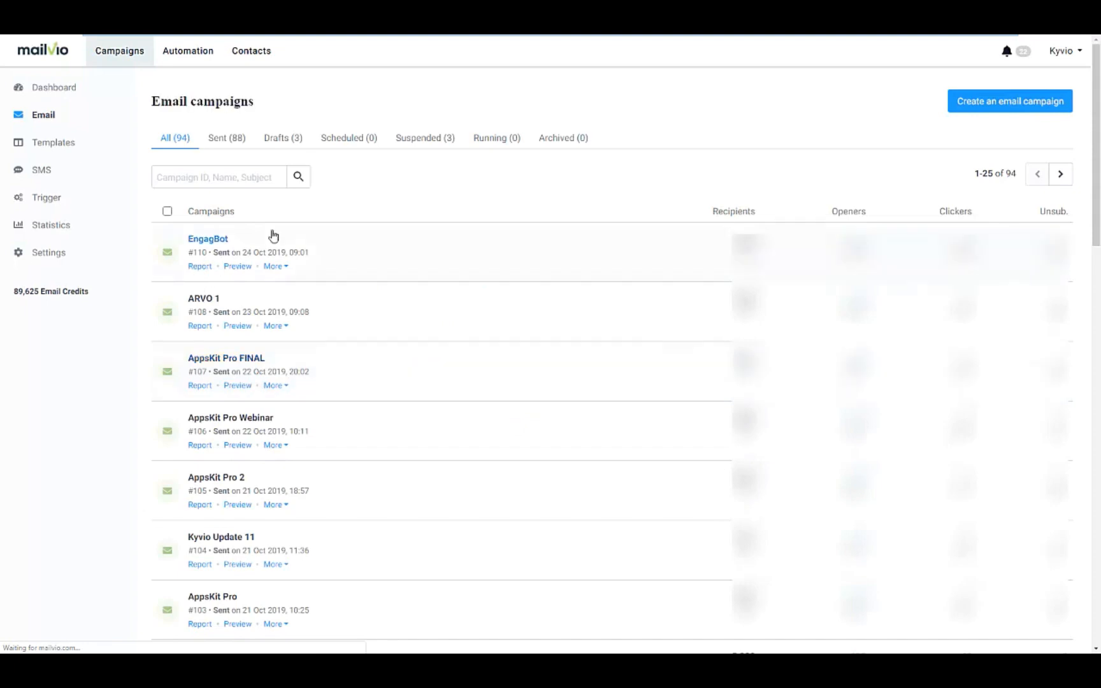
click(970, 106)
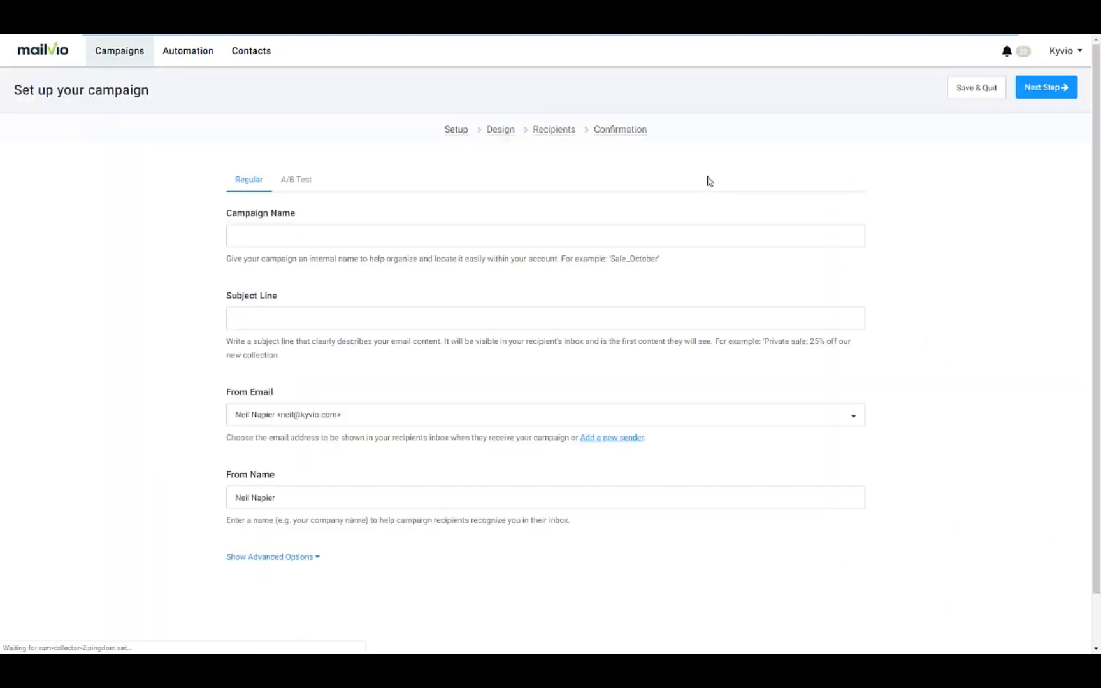
click(329, 242)
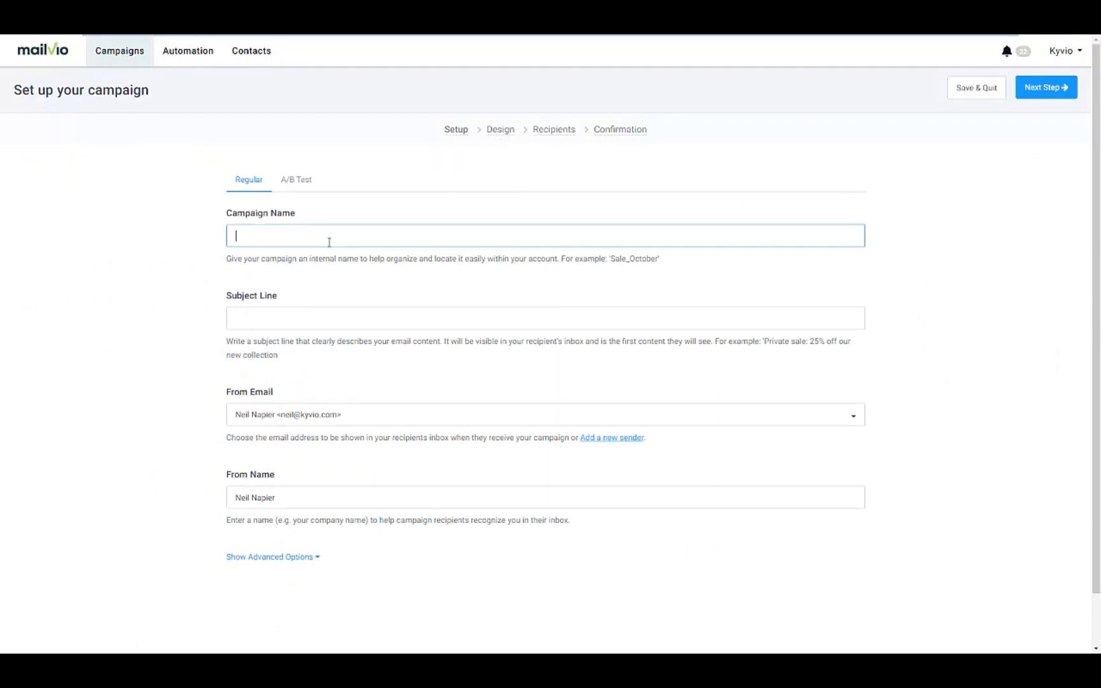
text(Live Demo)
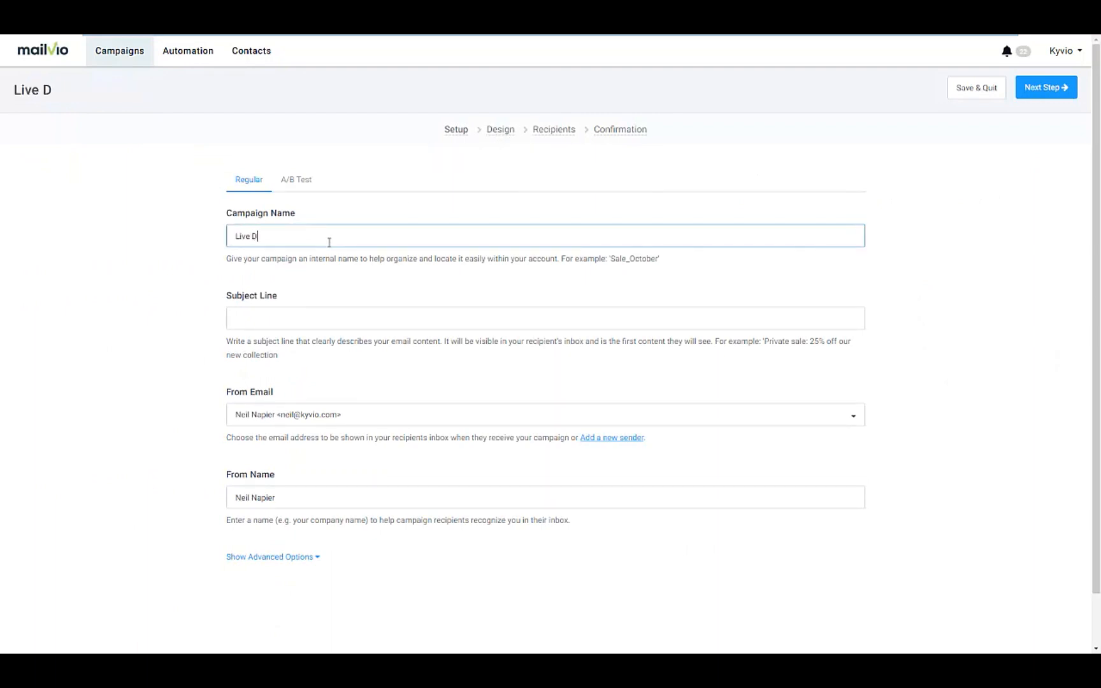
key(Tab)
text(T)
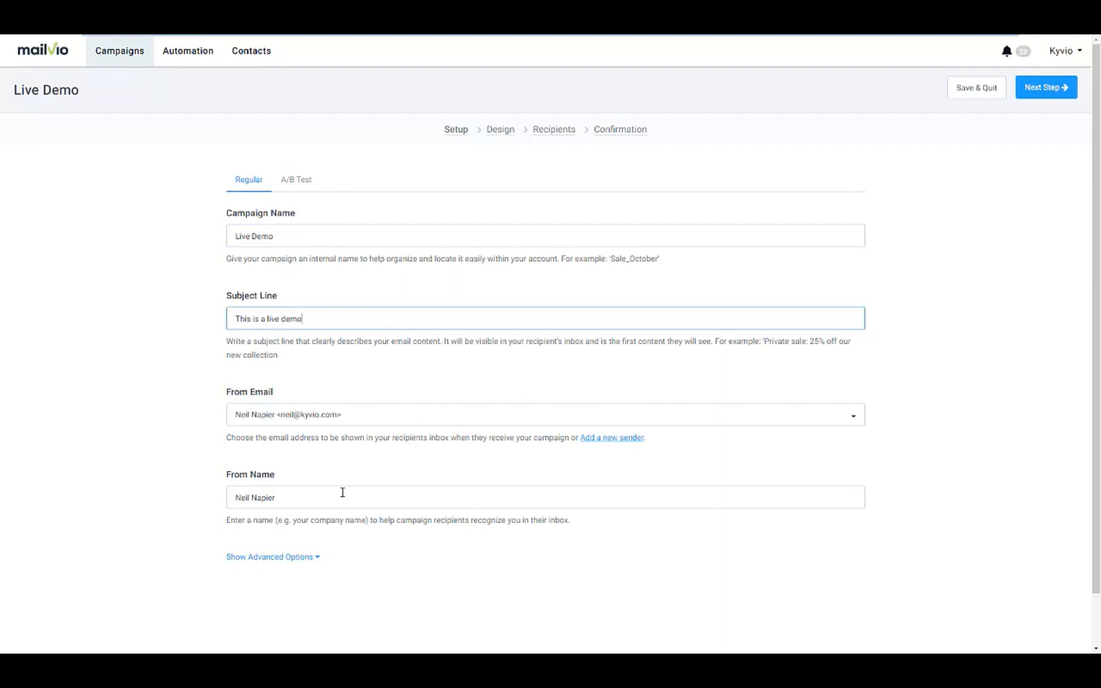
Step: Show the advanced campaign options and switch the campaign to an A/B test
click(285, 558)
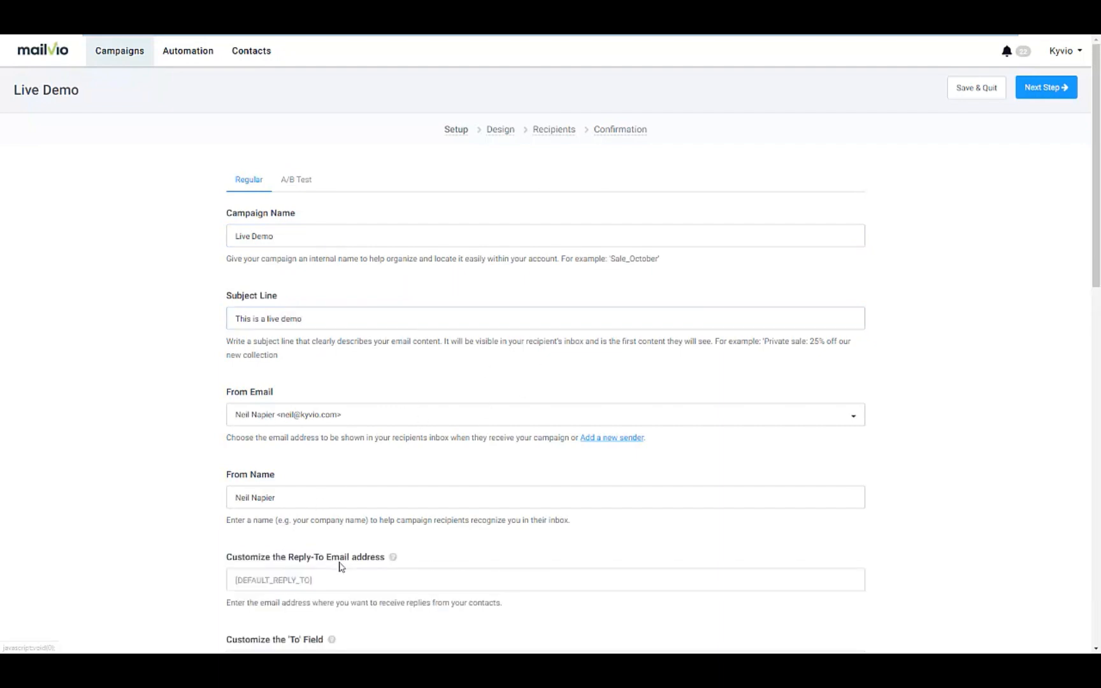
scroll(341, 566, down, 1)
scroll(341, 567, down, 4)
scroll(339, 566, up, 5)
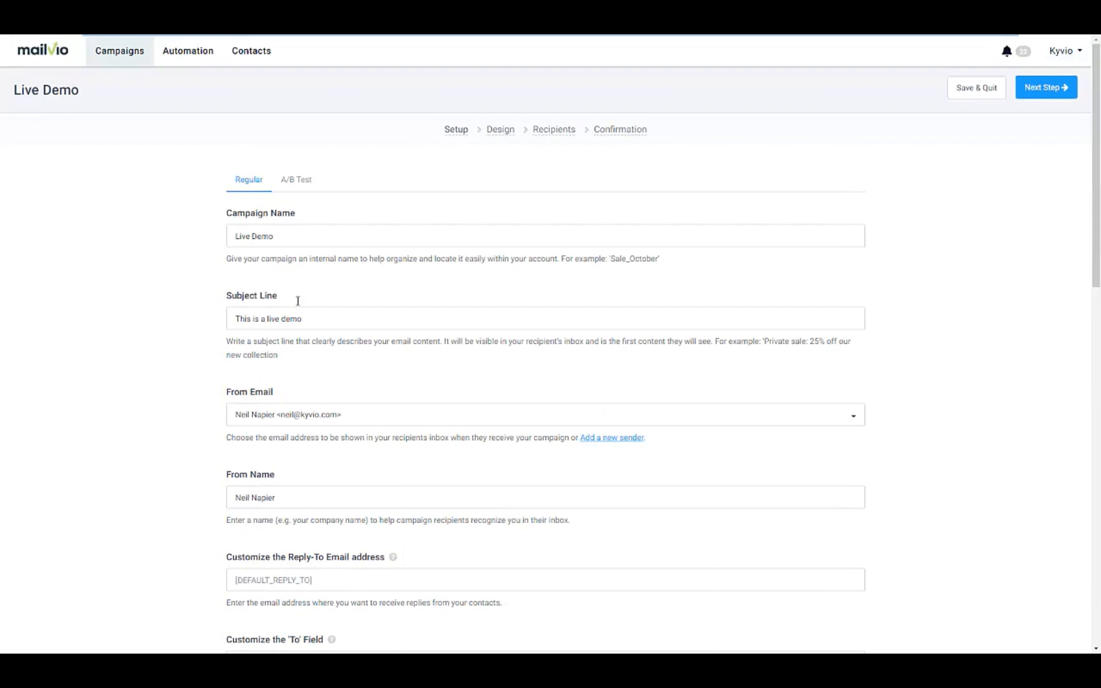
click(305, 190)
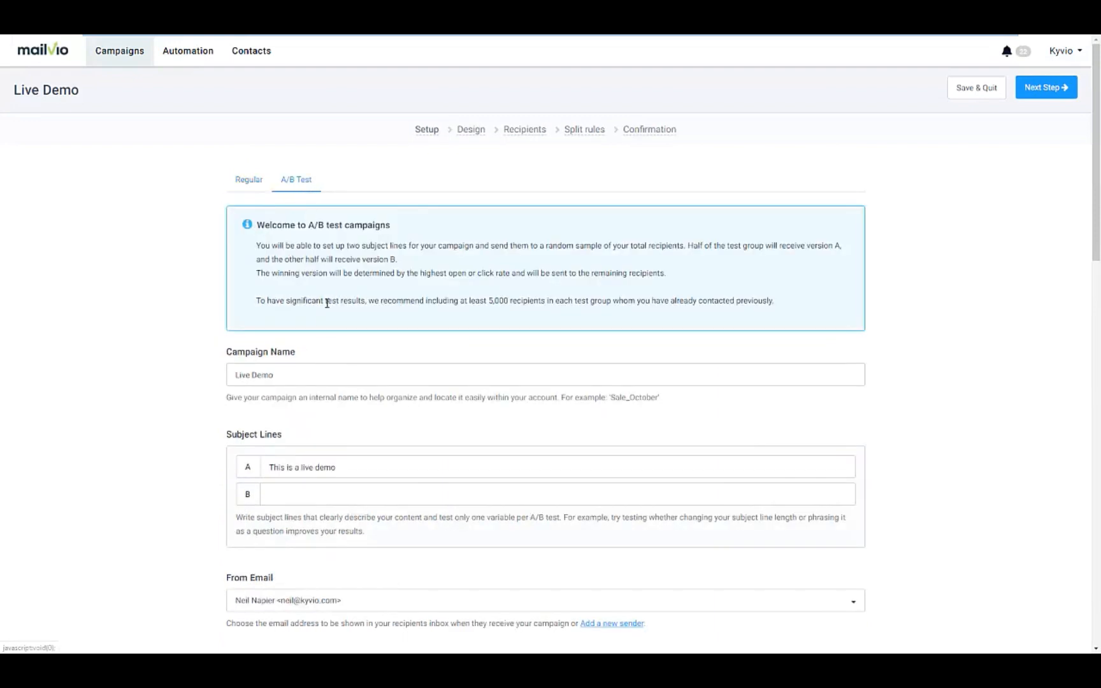
Step: Enter 'This demo rocks!' as the A/B test's subject line B
click(315, 489)
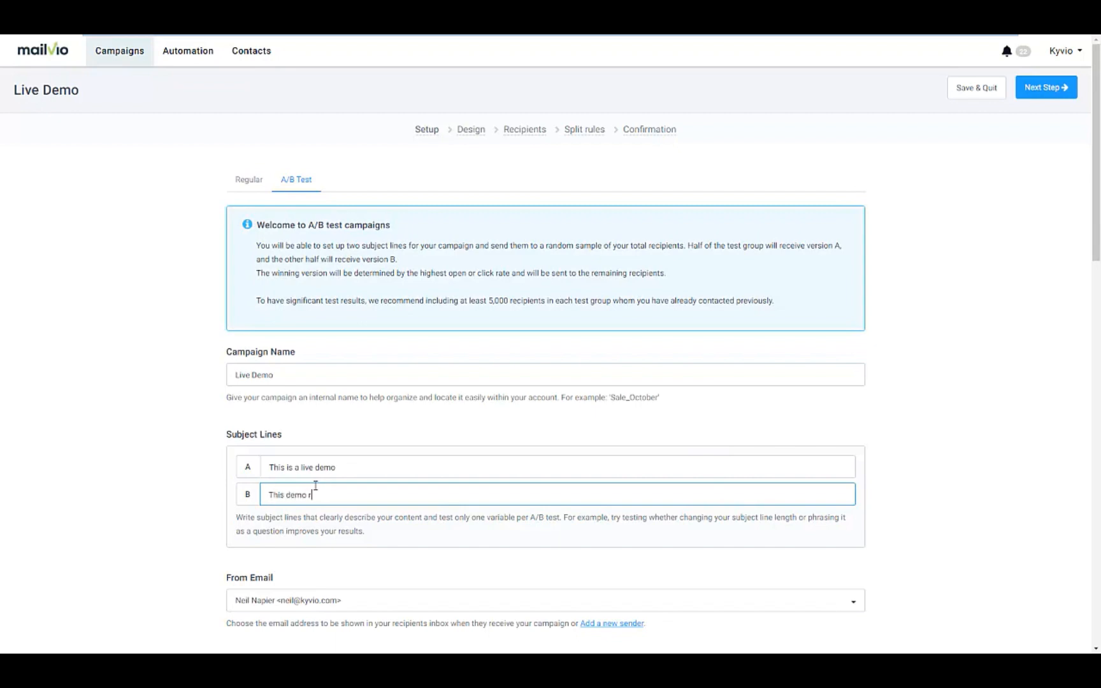
scroll(398, 557, down, 3)
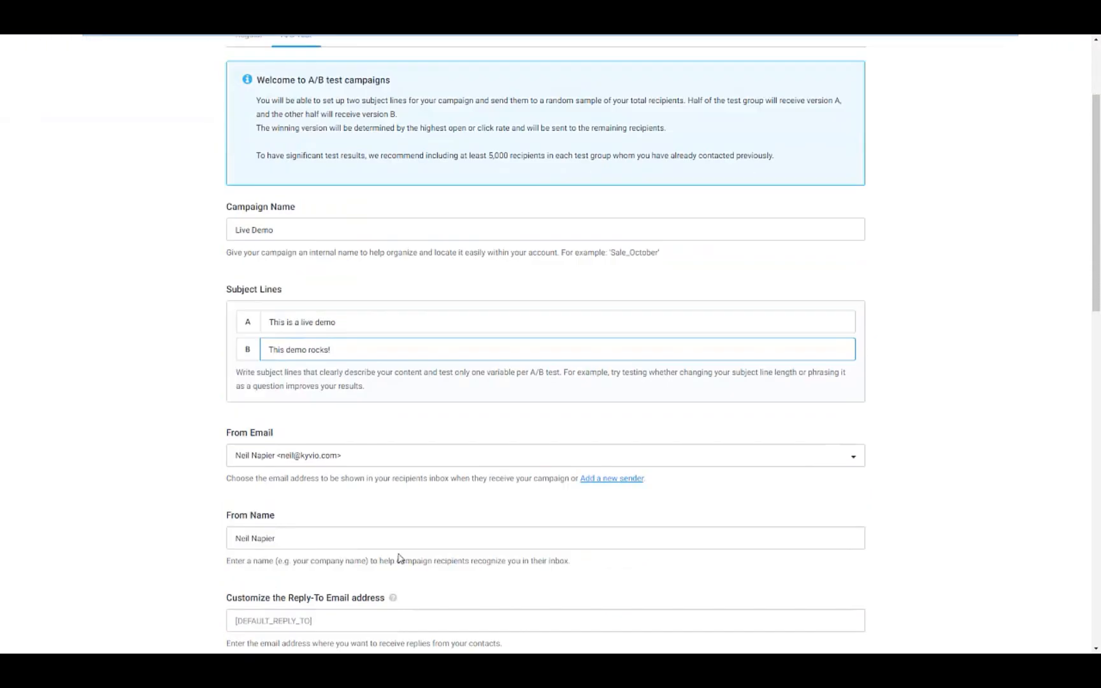
scroll(858, 339, up, 4)
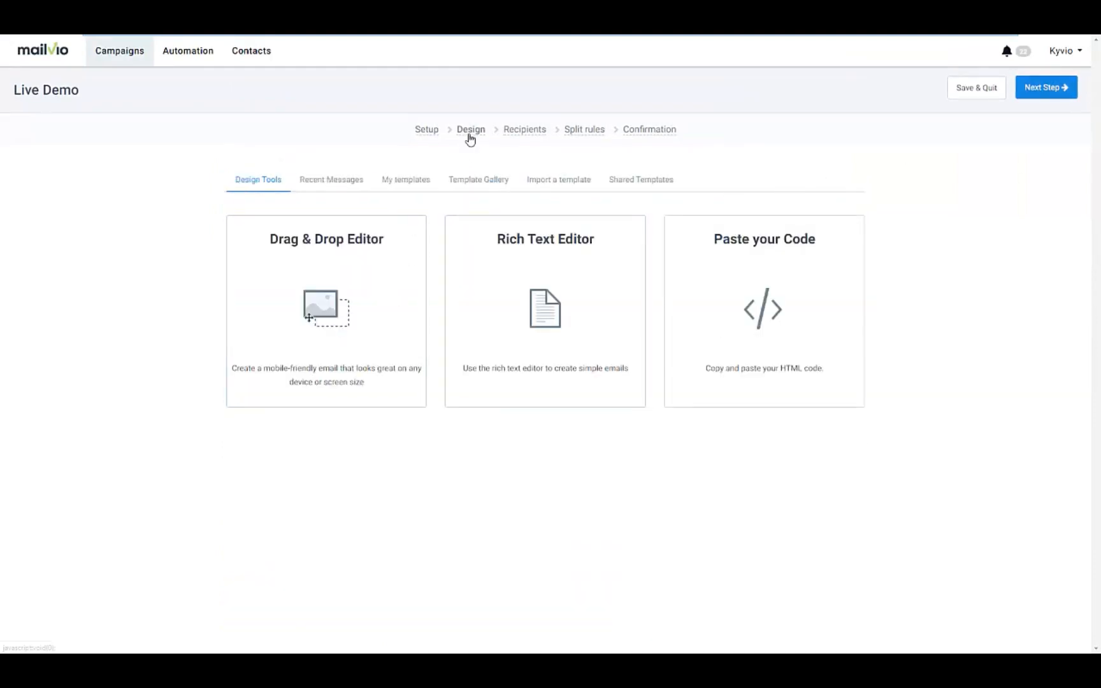
Step: Browse the ready-made template gallery and the basic email design tool options
click(507, 190)
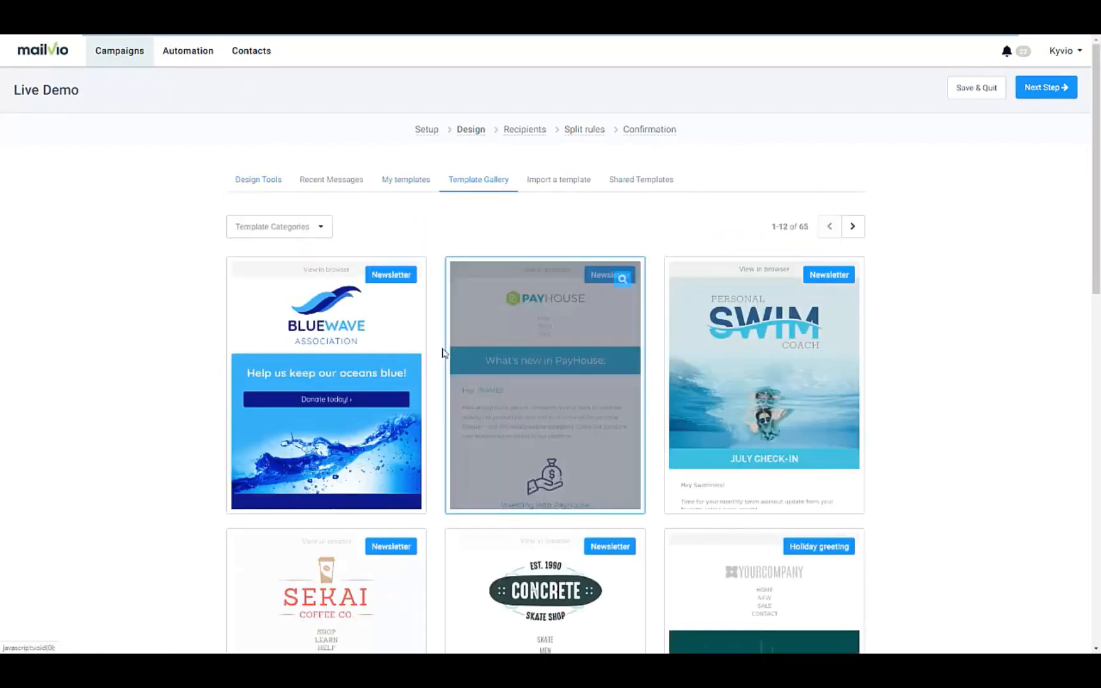
scroll(437, 384, down, 3)
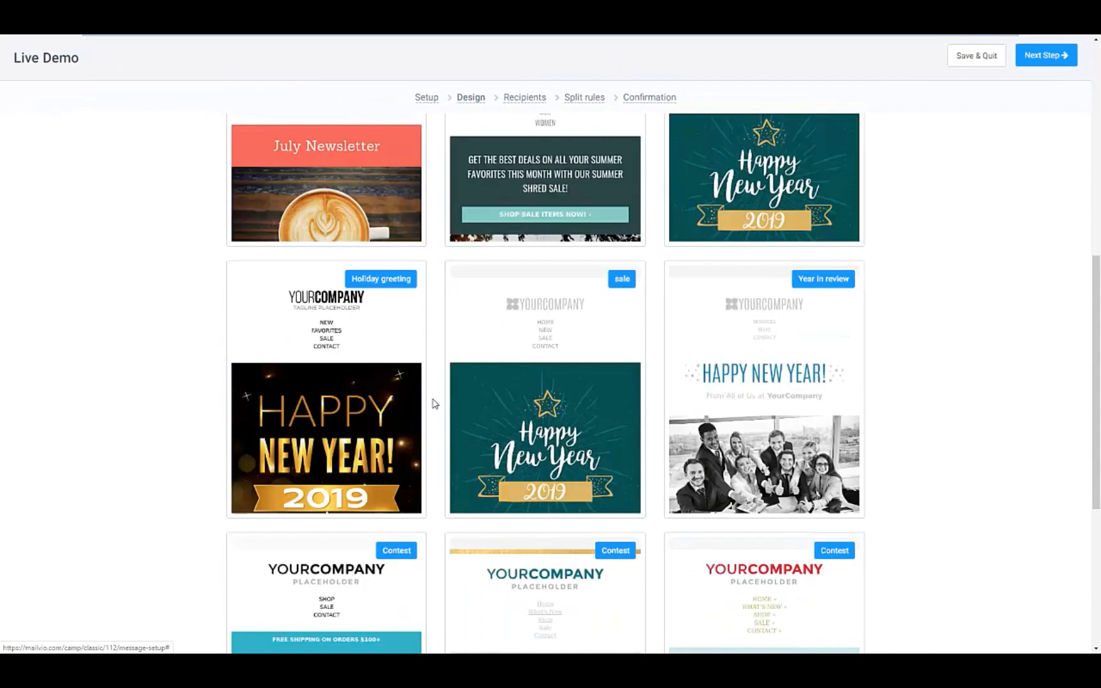
scroll(428, 405, down, 10)
scroll(428, 405, up, 13)
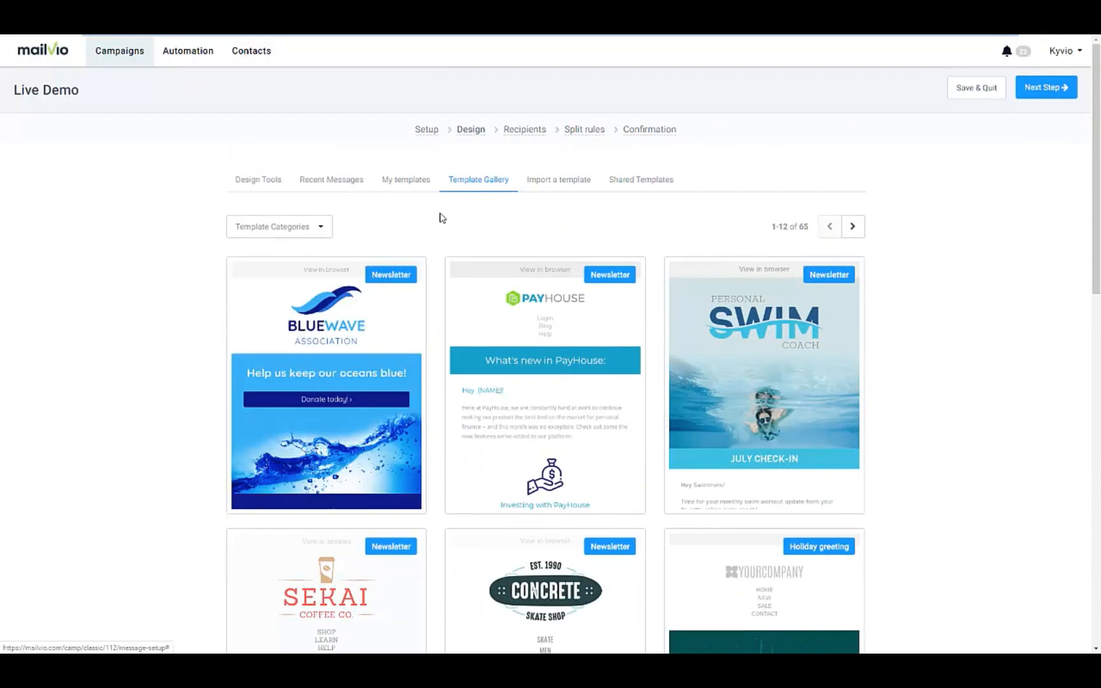
click(283, 191)
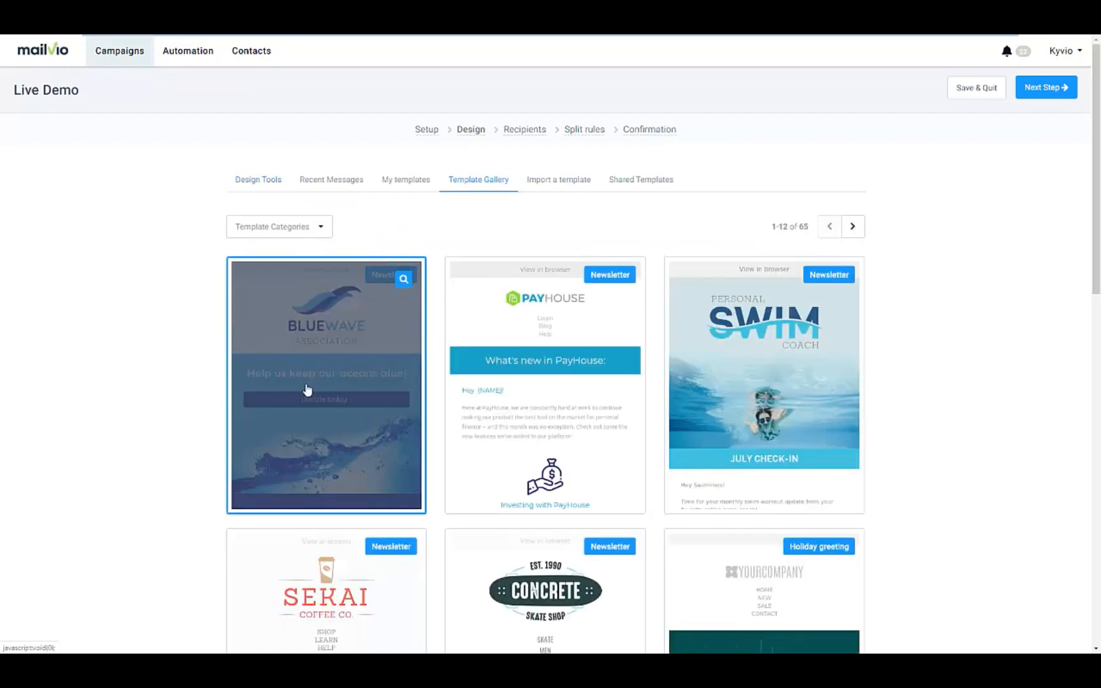
scroll(241, 449, down, 2)
scroll(800, 233, down, 3)
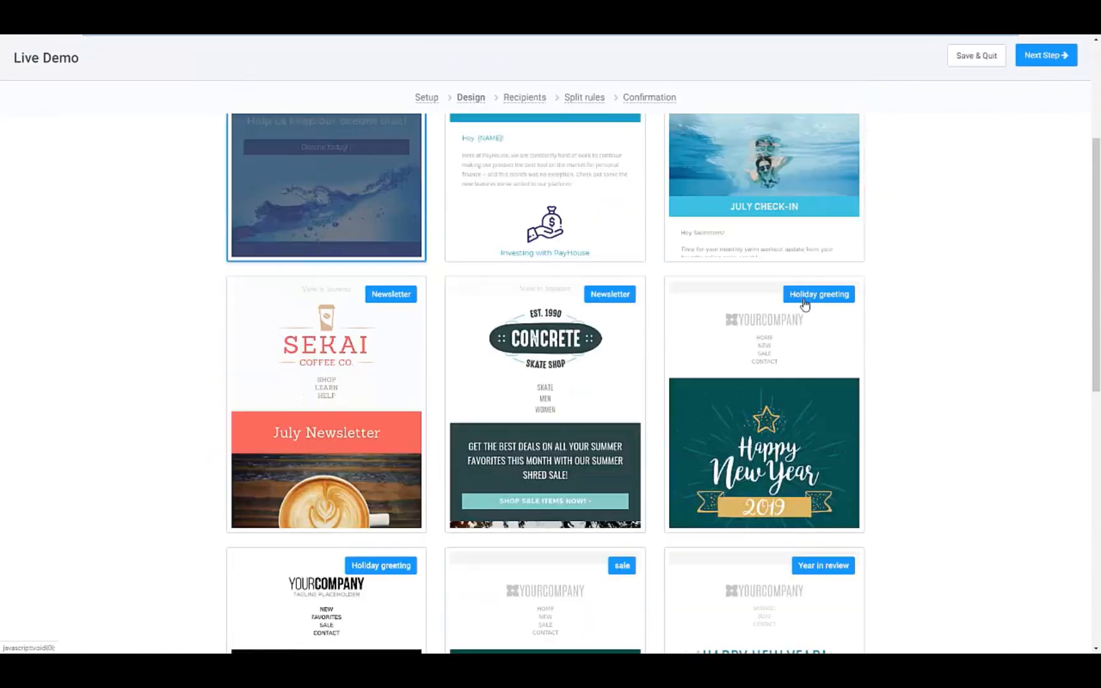
scroll(831, 256, up, 3)
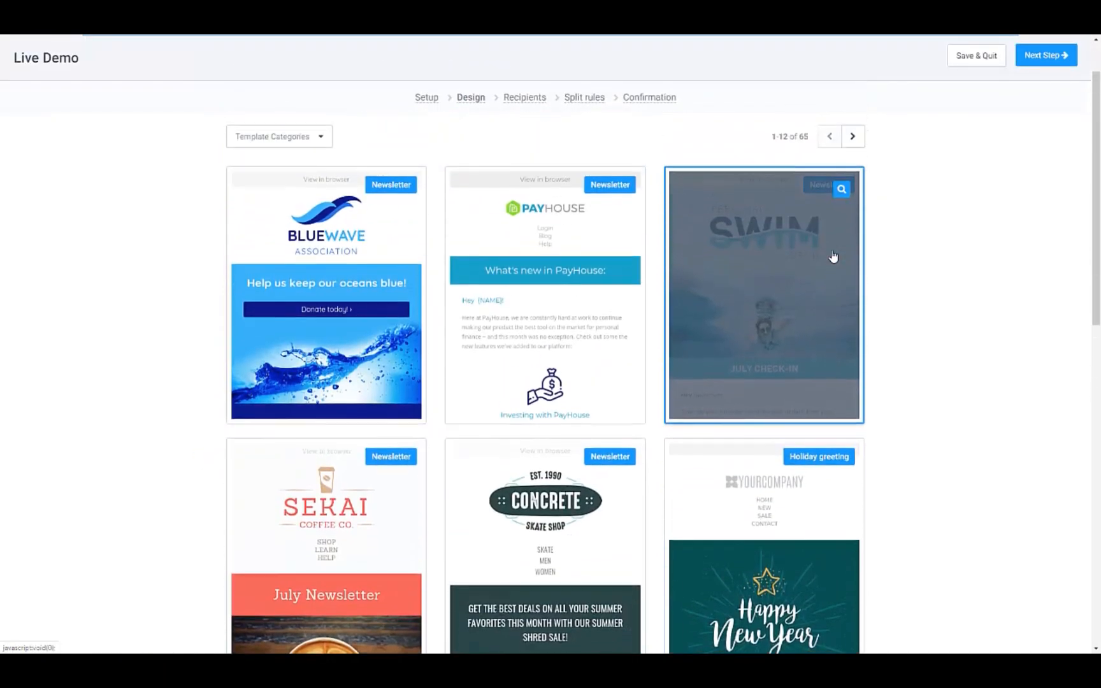
Step: Preview the Personal Swim Coach template, then select it as the campaign design
click(839, 202)
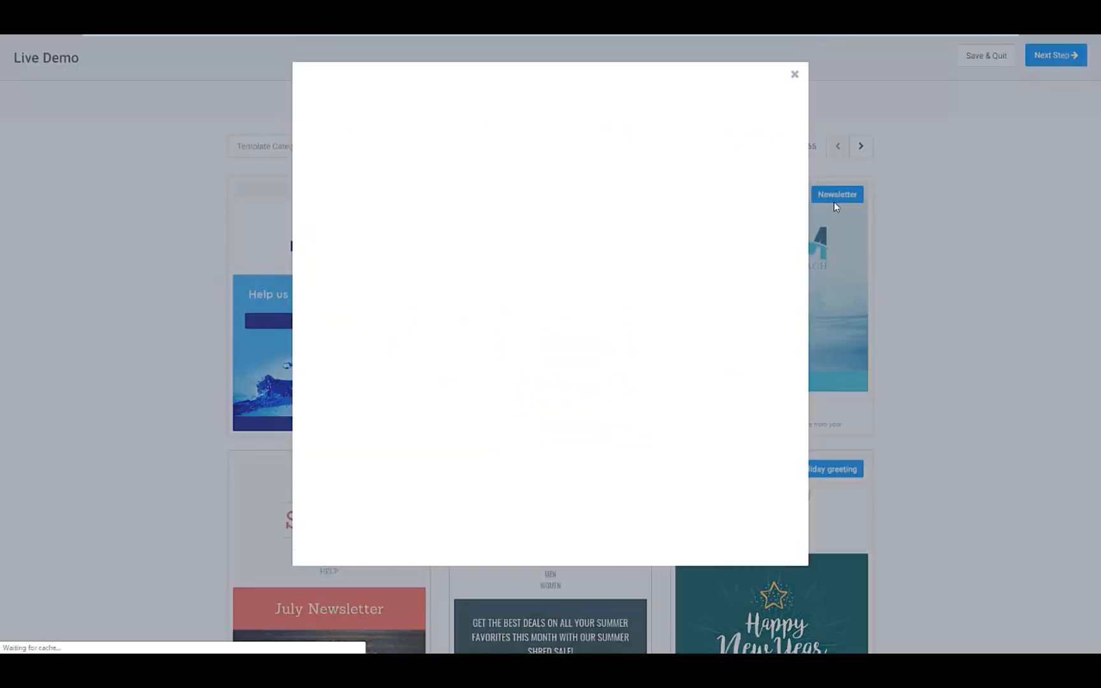
scroll(727, 293, down, 3)
scroll(728, 300, down, 10)
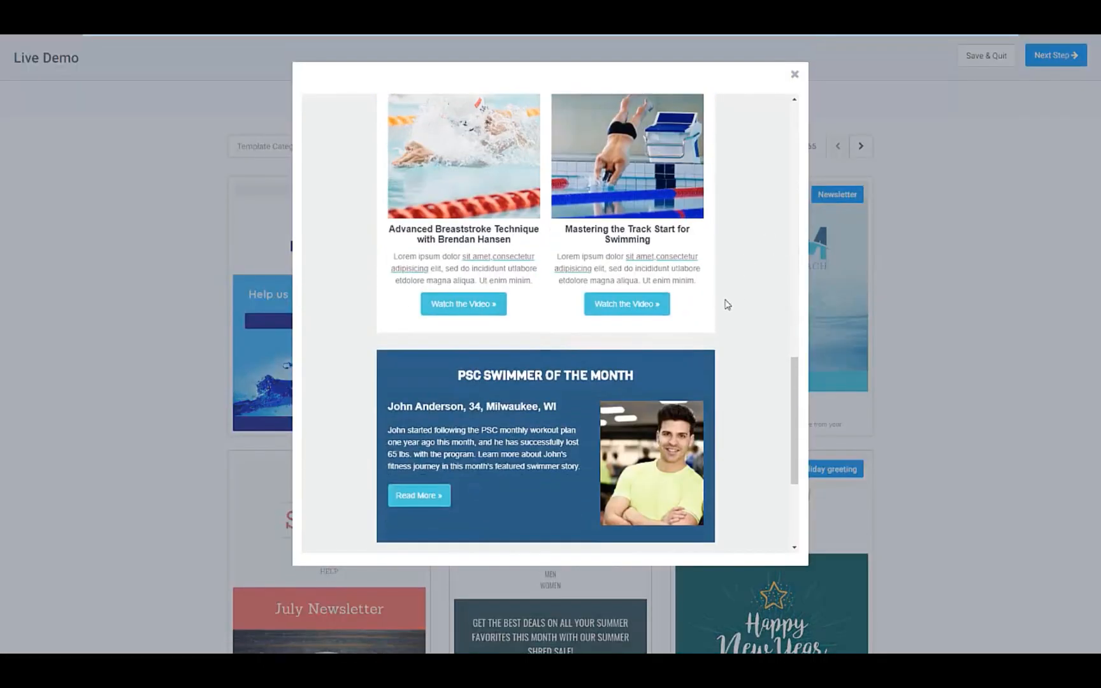
click(927, 303)
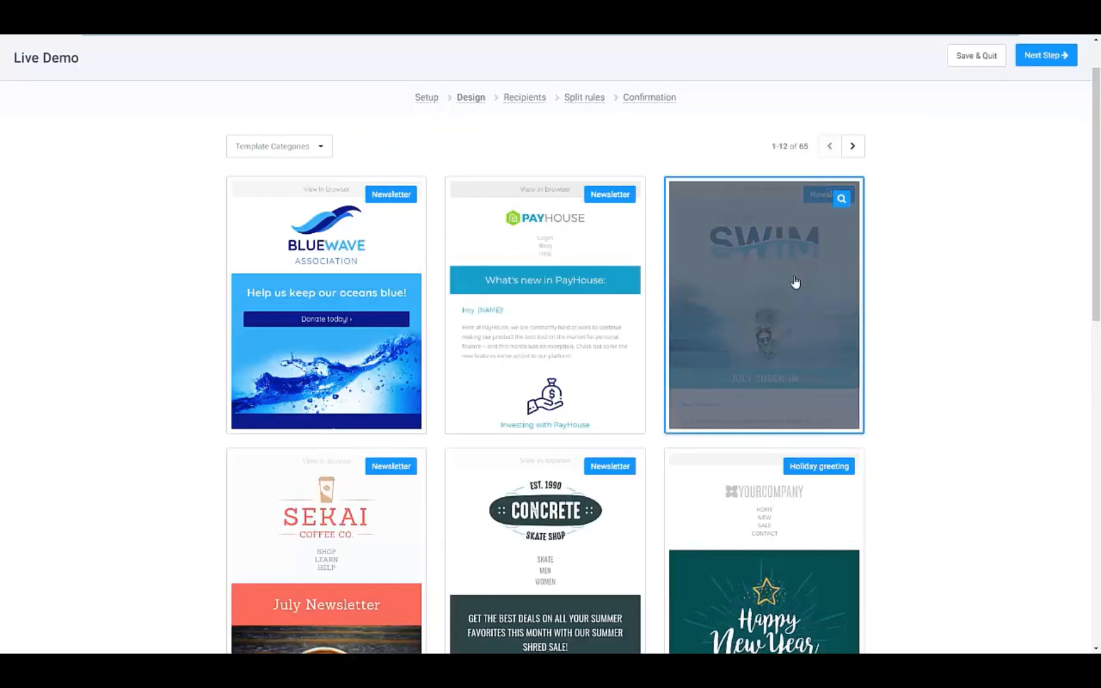
click(781, 342)
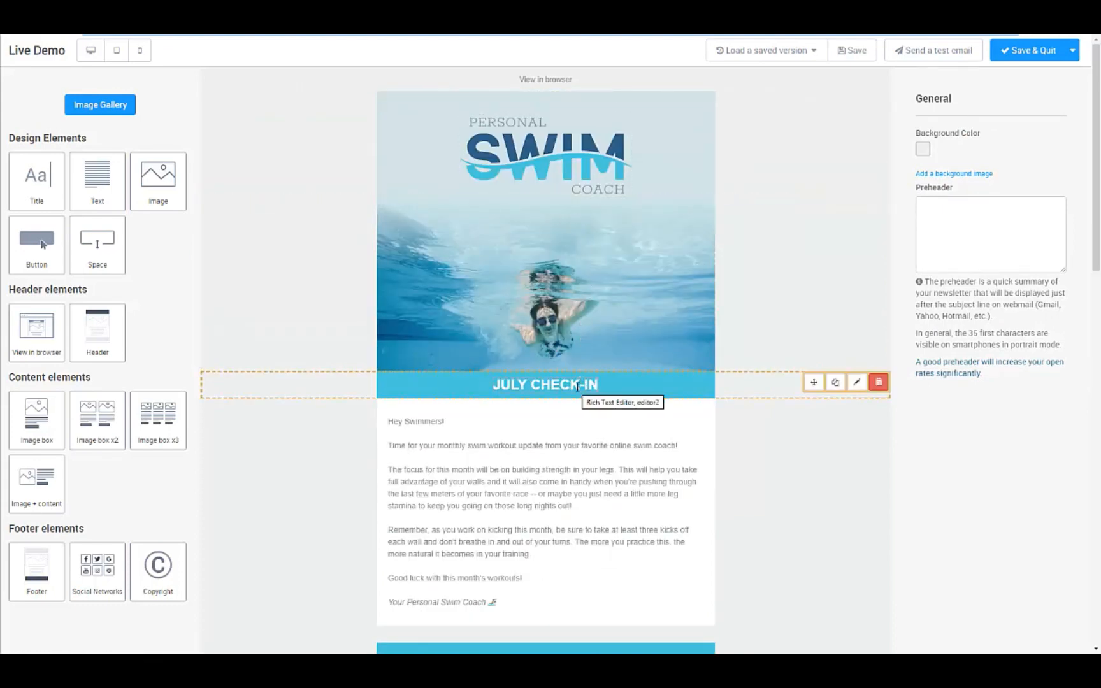
Step: Review the swim 'July Check-In' email in the drag-and-drop editor, then save and quit
scroll(541, 369, down, 3)
scroll(540, 351, down, 5)
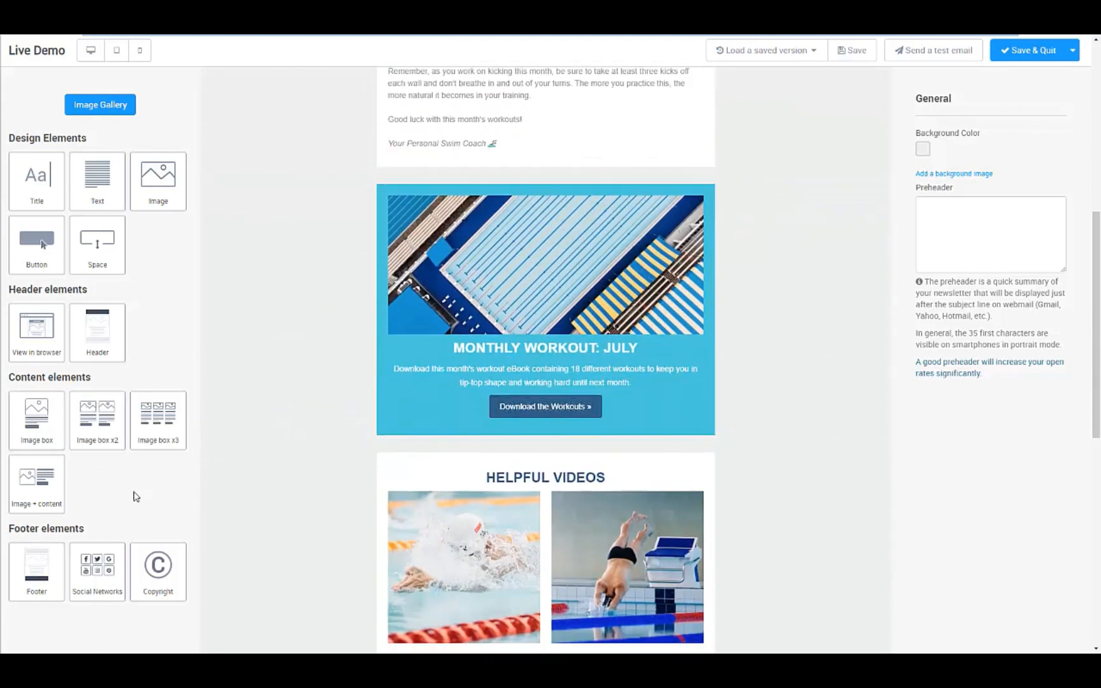
scroll(135, 497, down, 2)
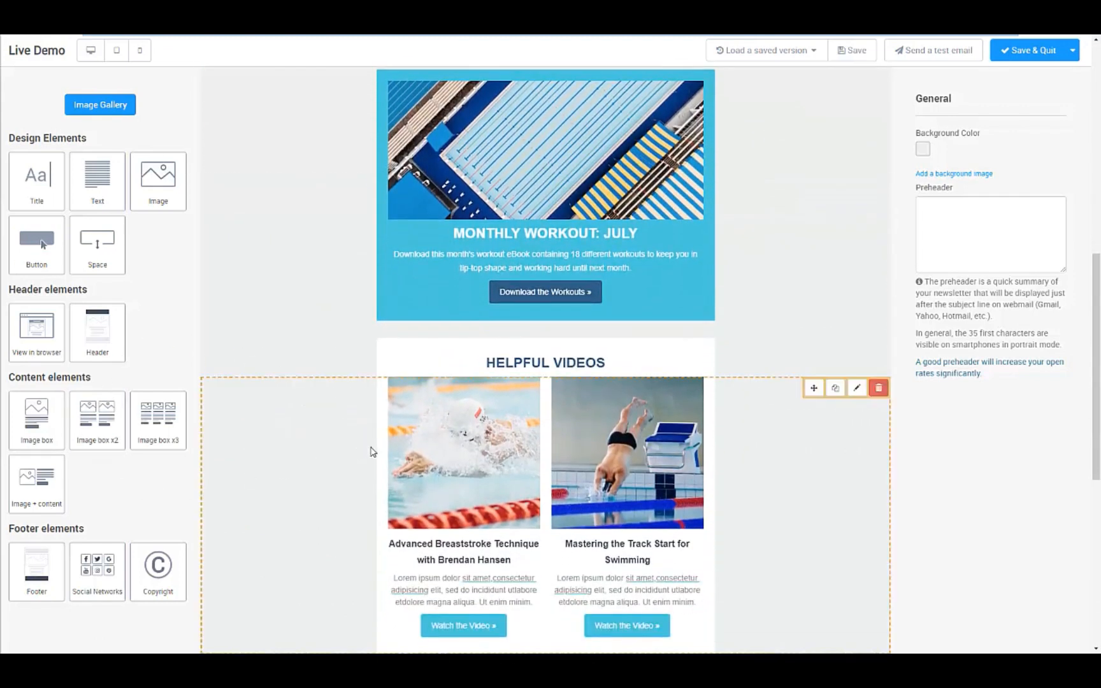
scroll(764, 265, up, 5)
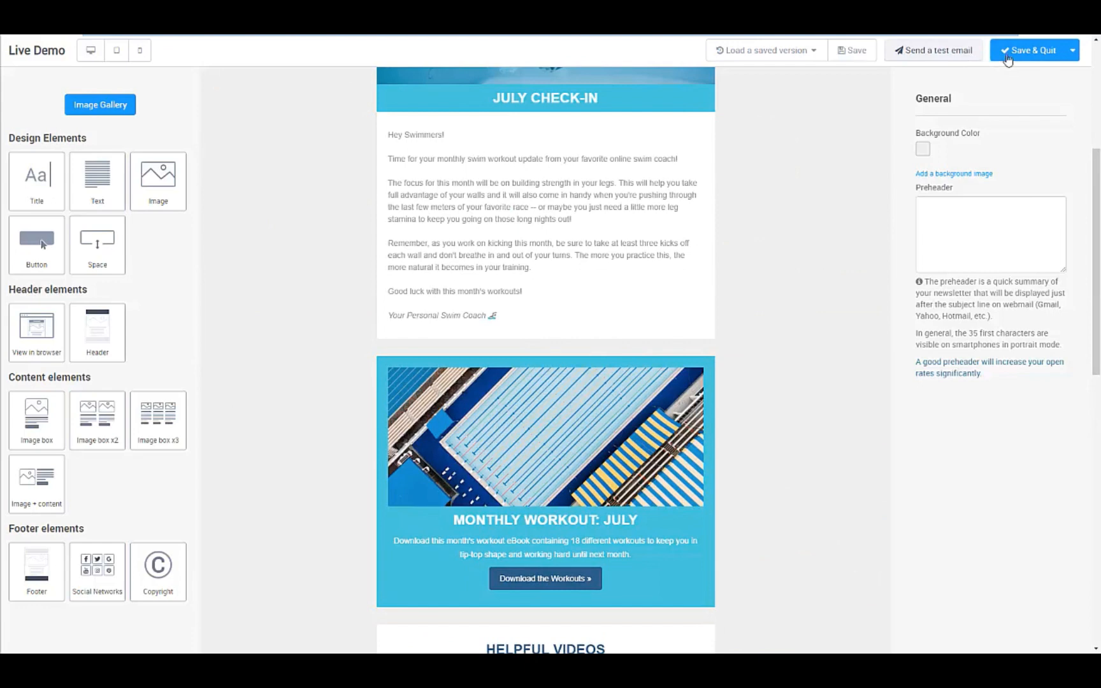
click(1034, 56)
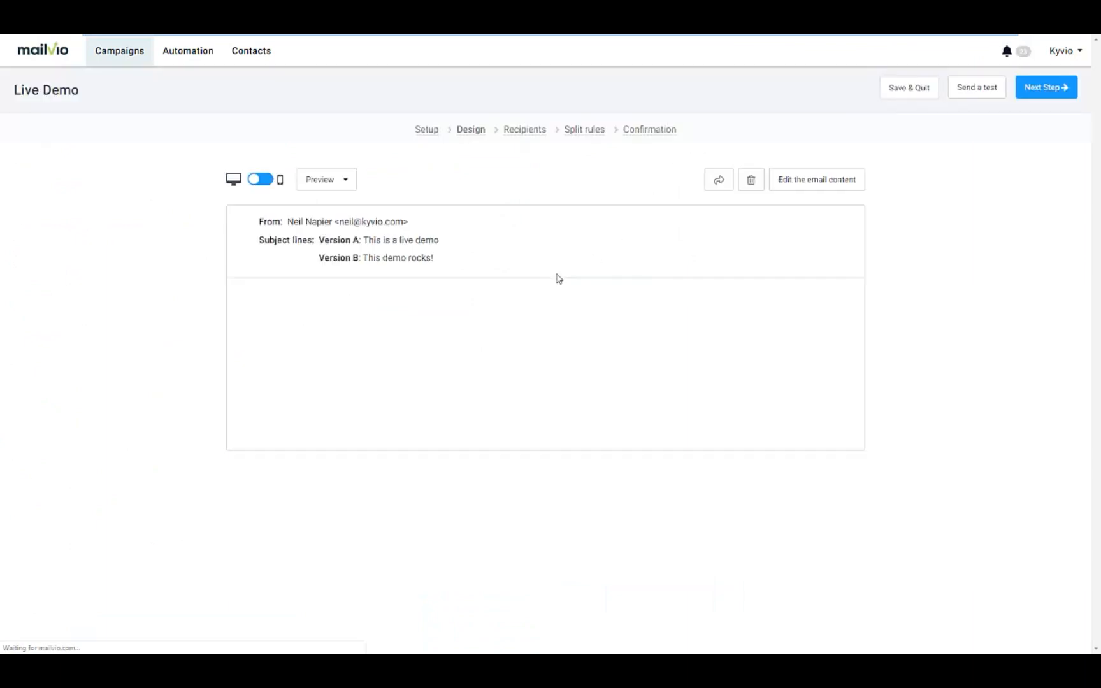
Step: Move briefly to Recipients, then return to the Design step's email preview
scroll(764, 356, down, 1)
scroll(764, 356, down, 15)
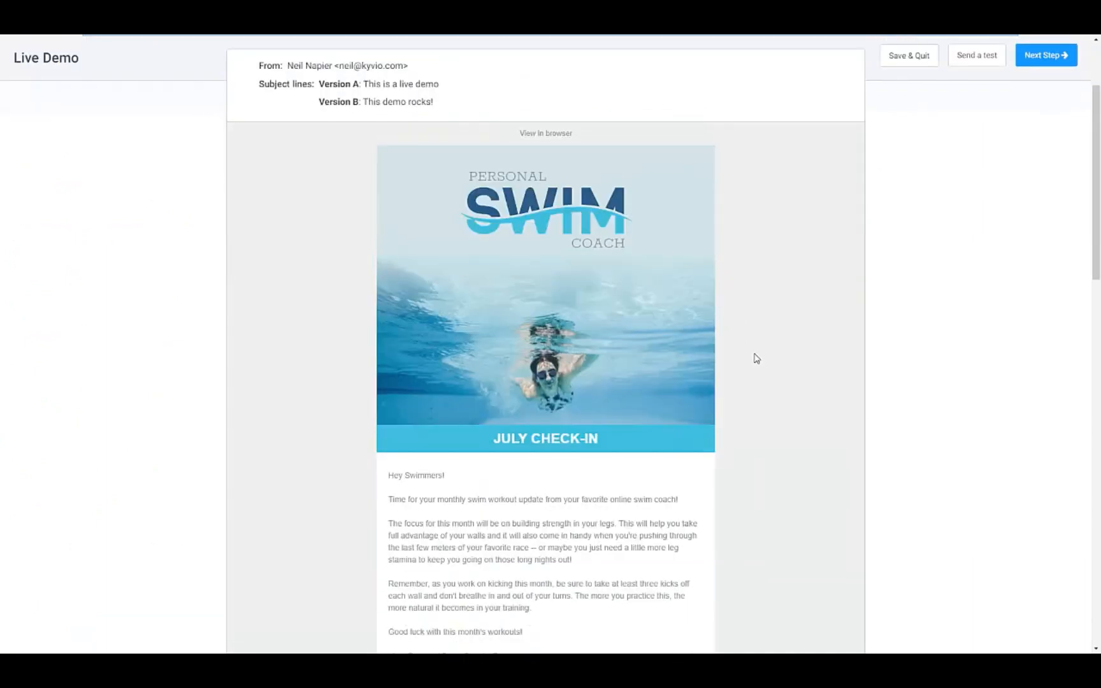
scroll(763, 347, up, 20)
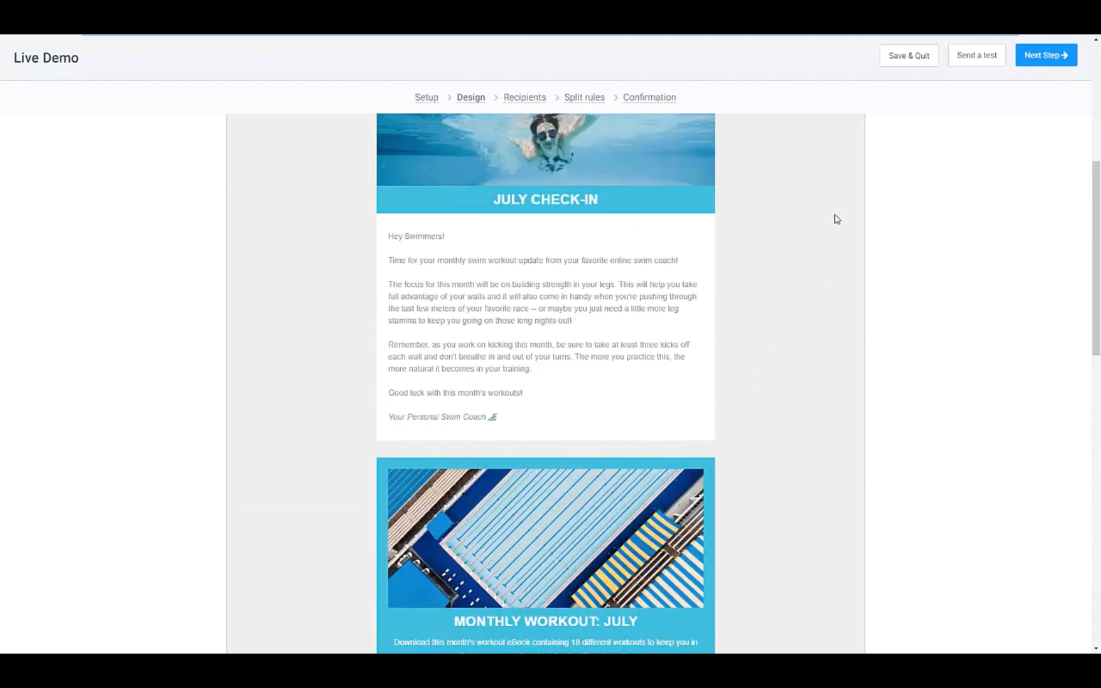
click(1039, 91)
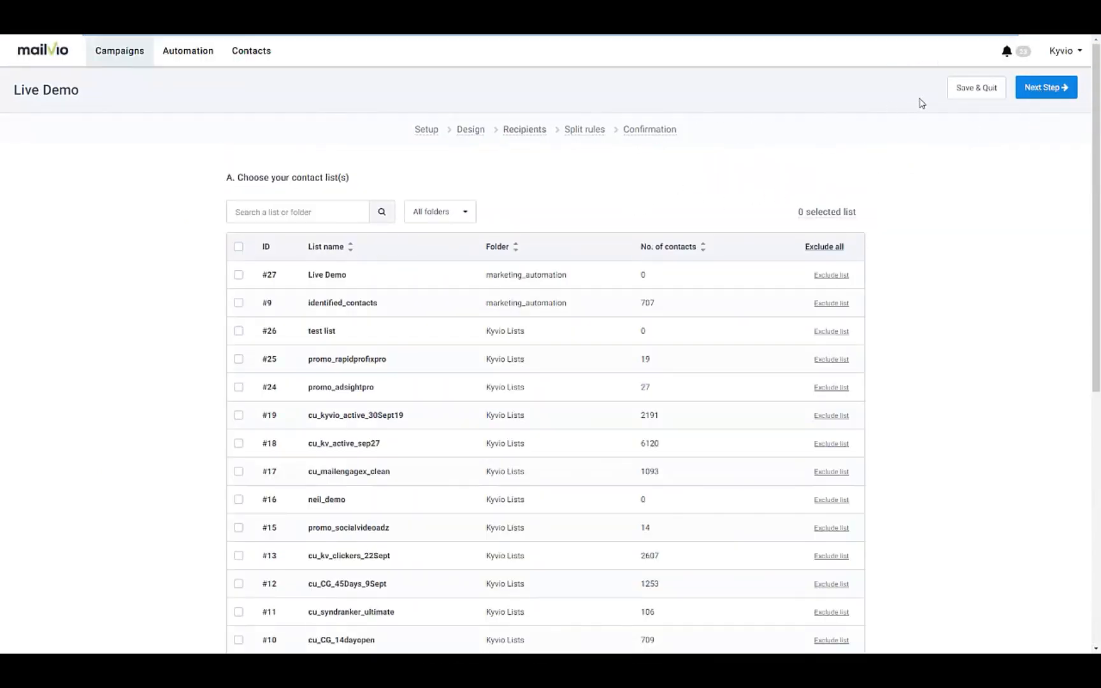
click(471, 131)
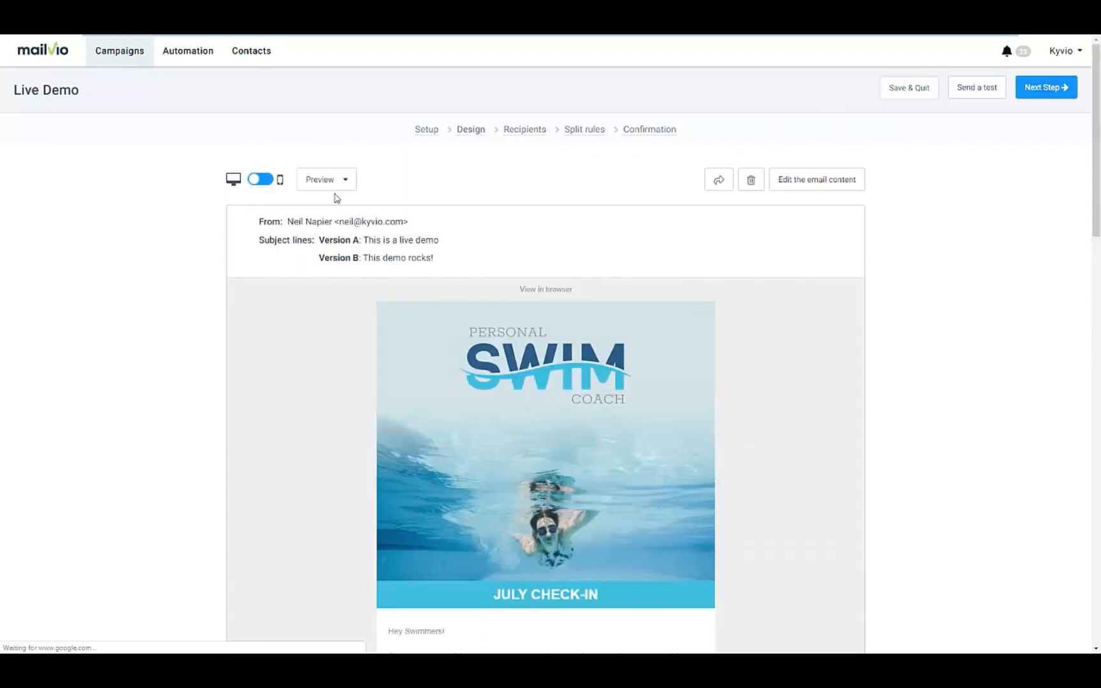
Step: Check the swim email's mobile preview, then advance the campaign to Recipients
click(270, 180)
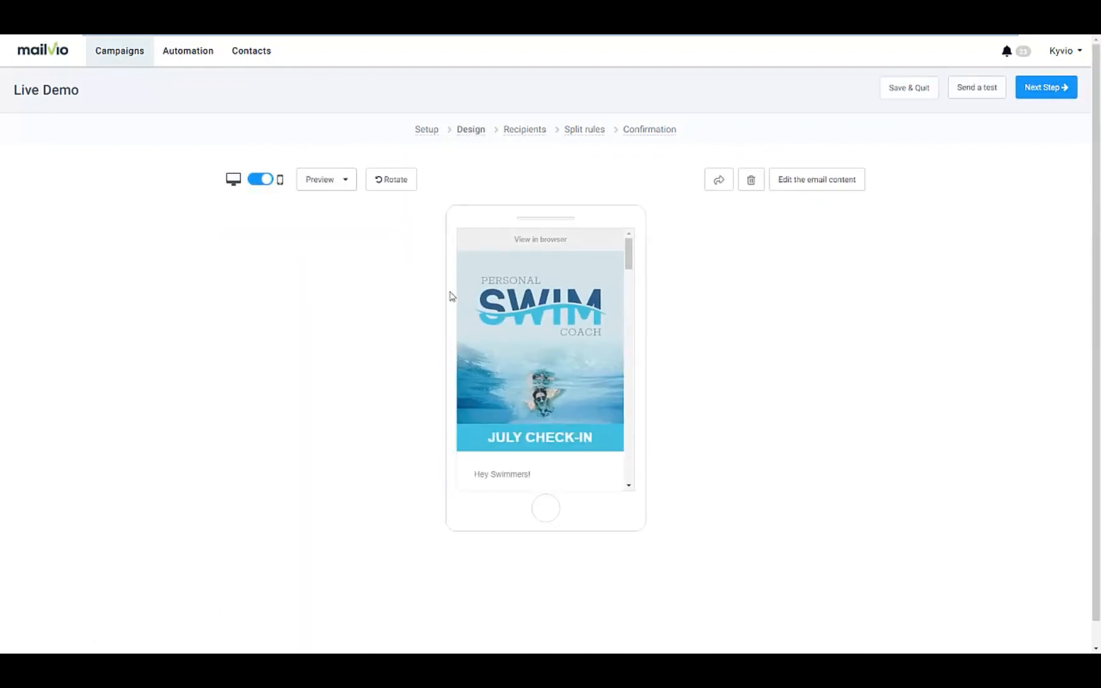
scroll(509, 368, down, 10)
click(340, 180)
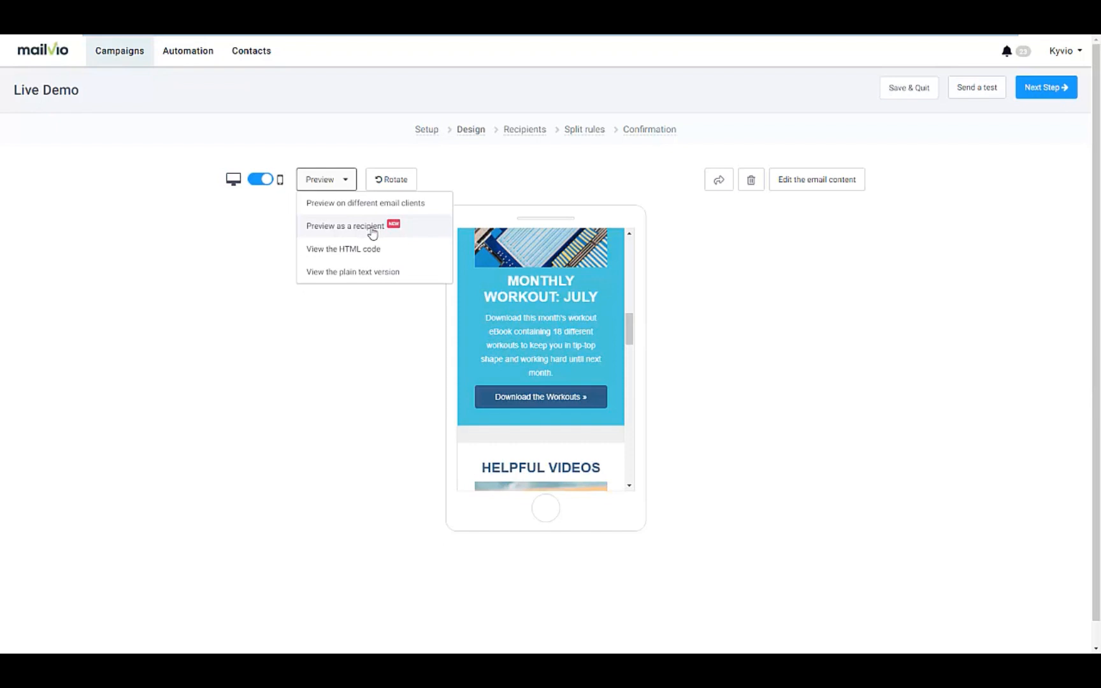
click(676, 252)
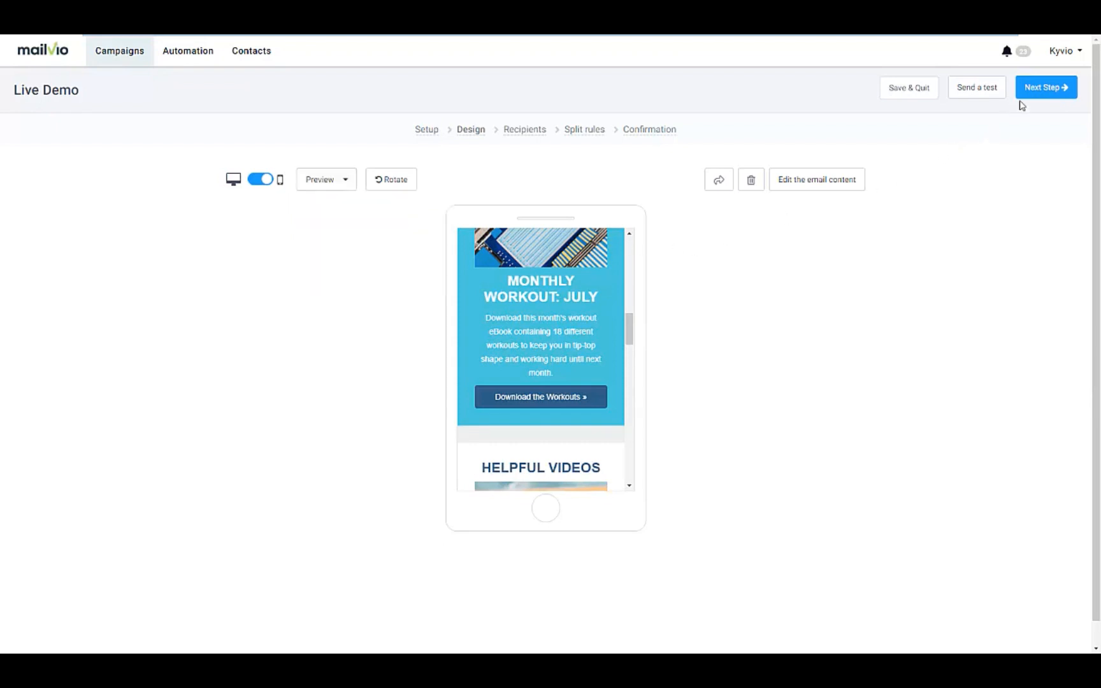
click(1037, 92)
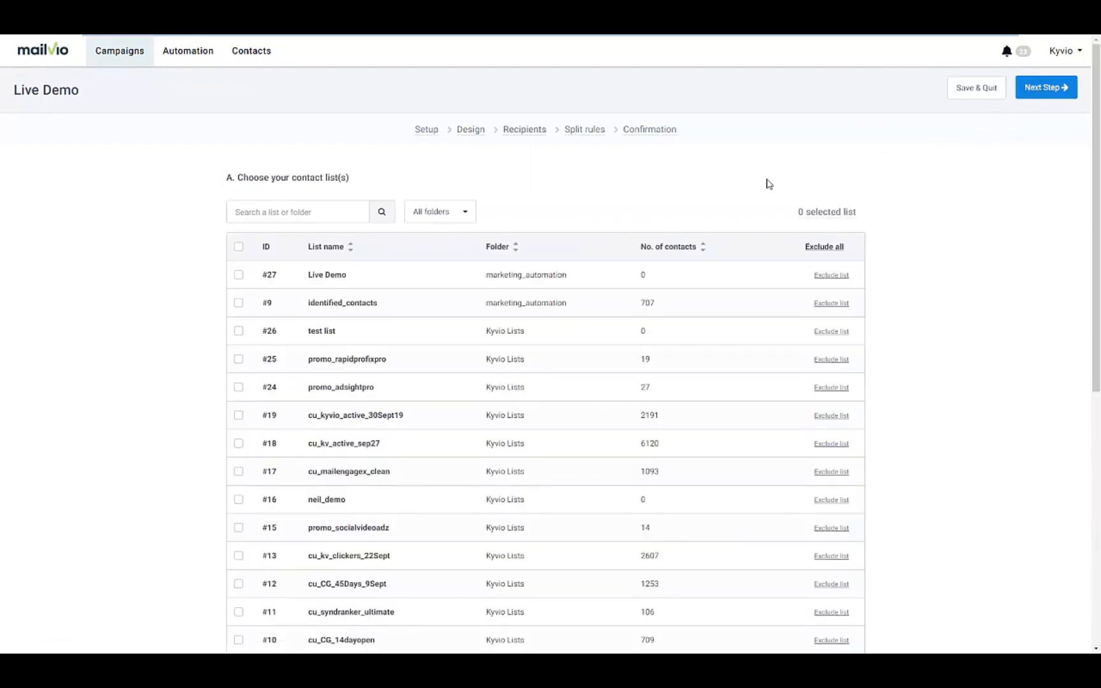
Step: Select all contact lists except cu_kv_active_sep27 and cu_kyvio_active_30Sept19, and update the count
click(238, 246)
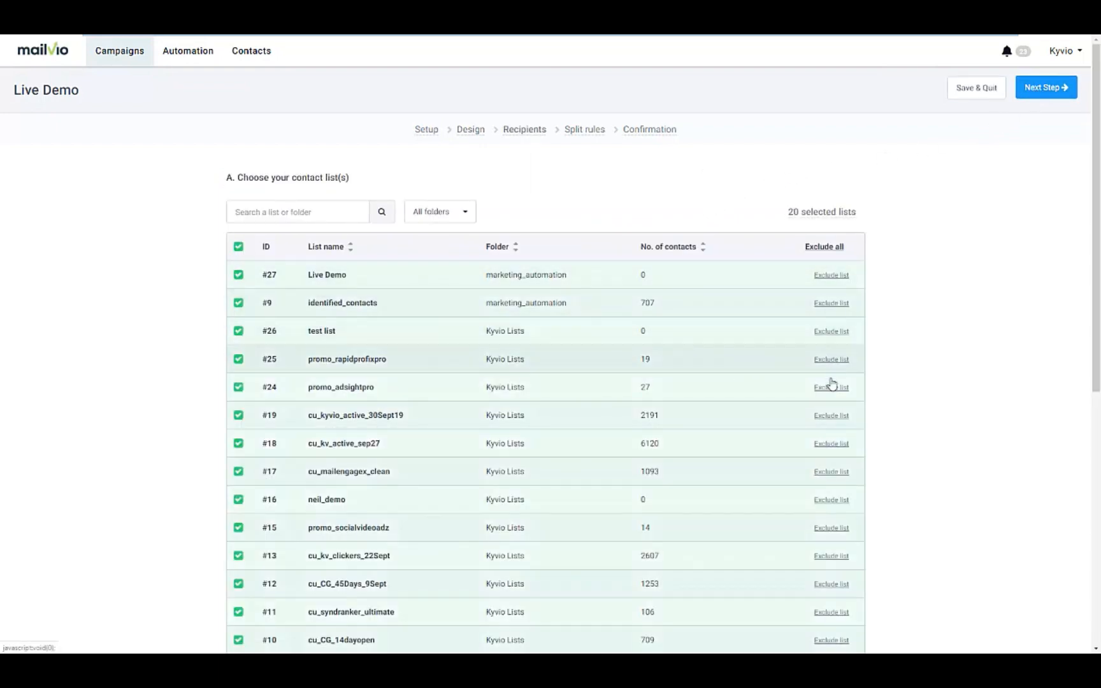
click(832, 443)
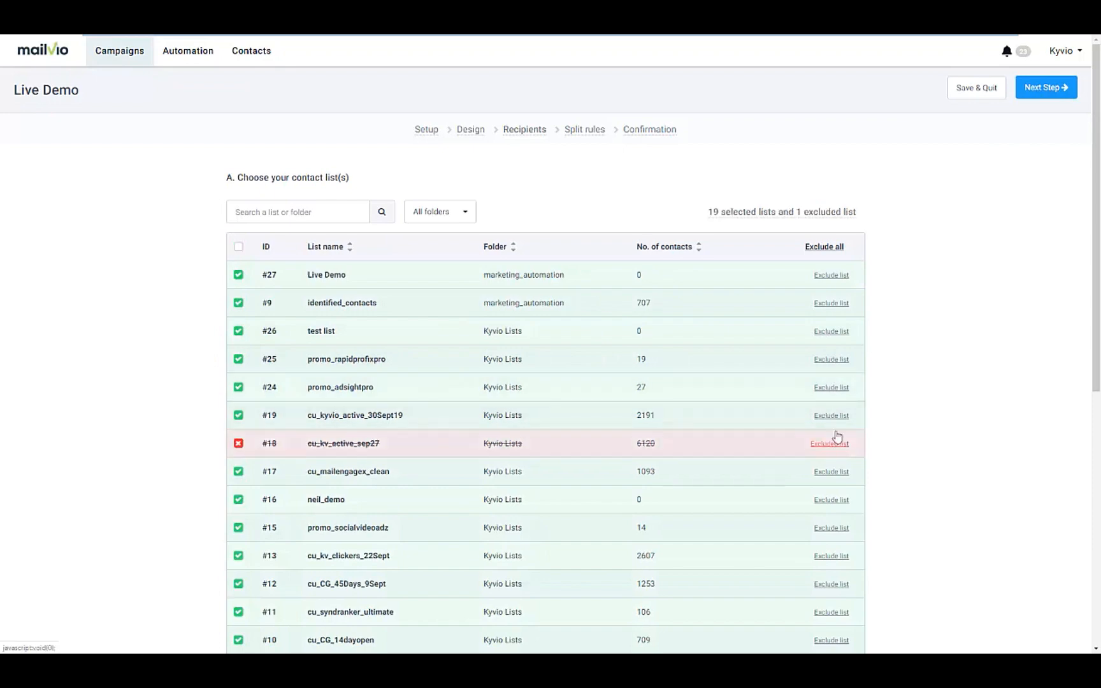
click(834, 417)
scroll(915, 421, down, 5)
scroll(541, 560, down, 2)
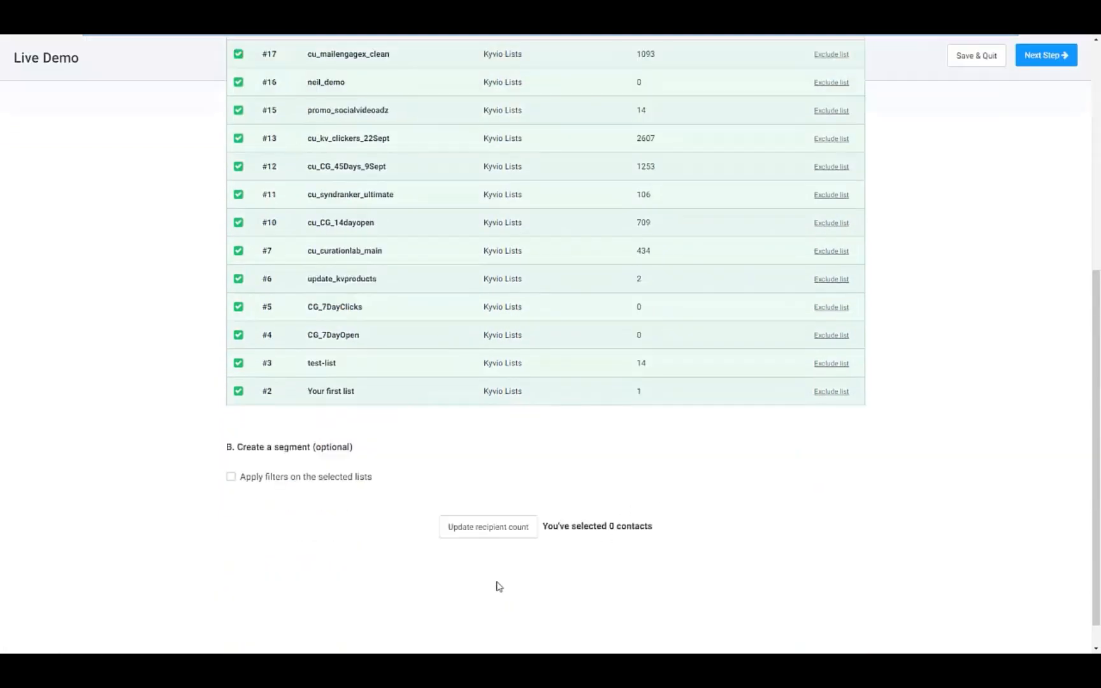
click(493, 502)
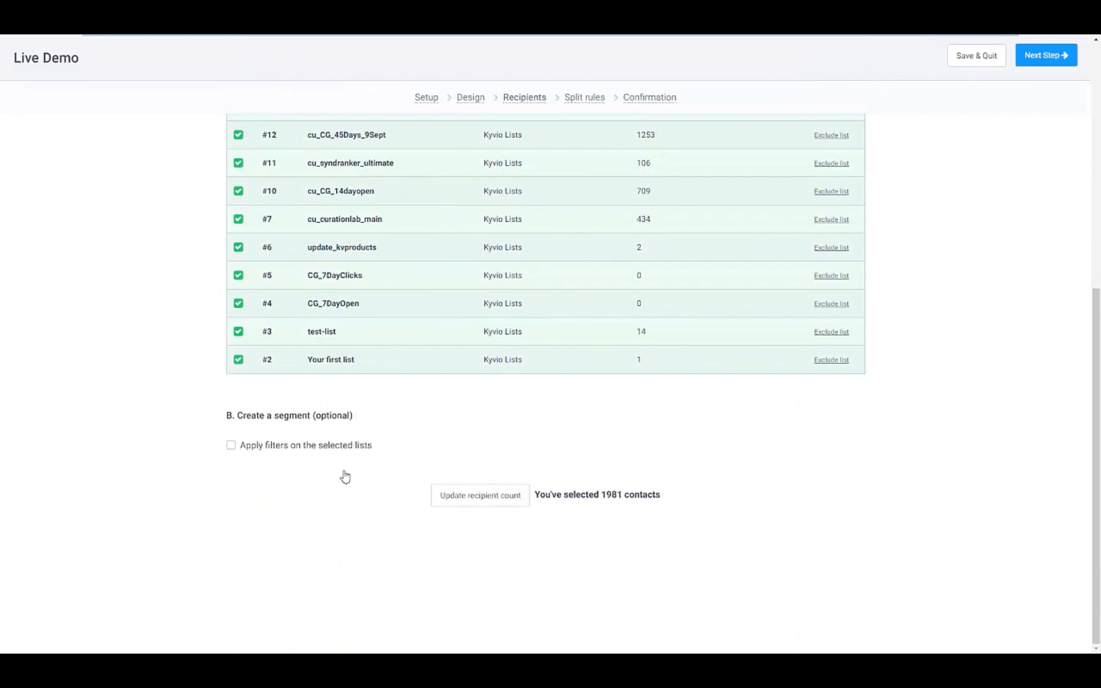
Step: Apply the email-reader filter, recount to 1047 recipients, and continue to Split rules
click(313, 452)
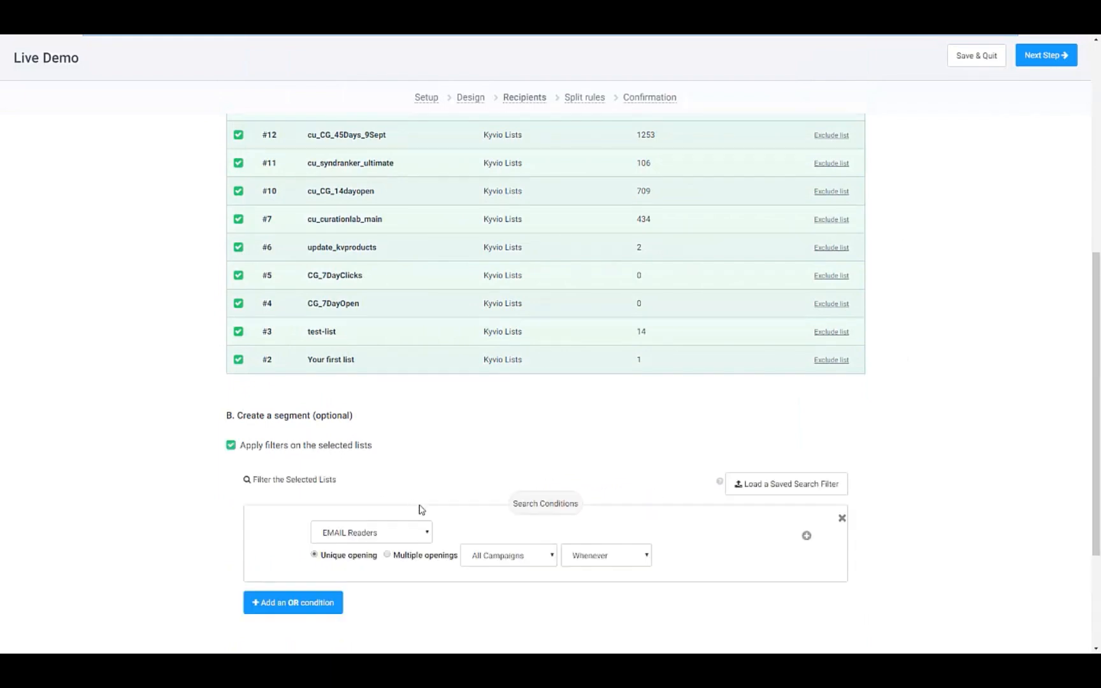
scroll(446, 512, down, 2)
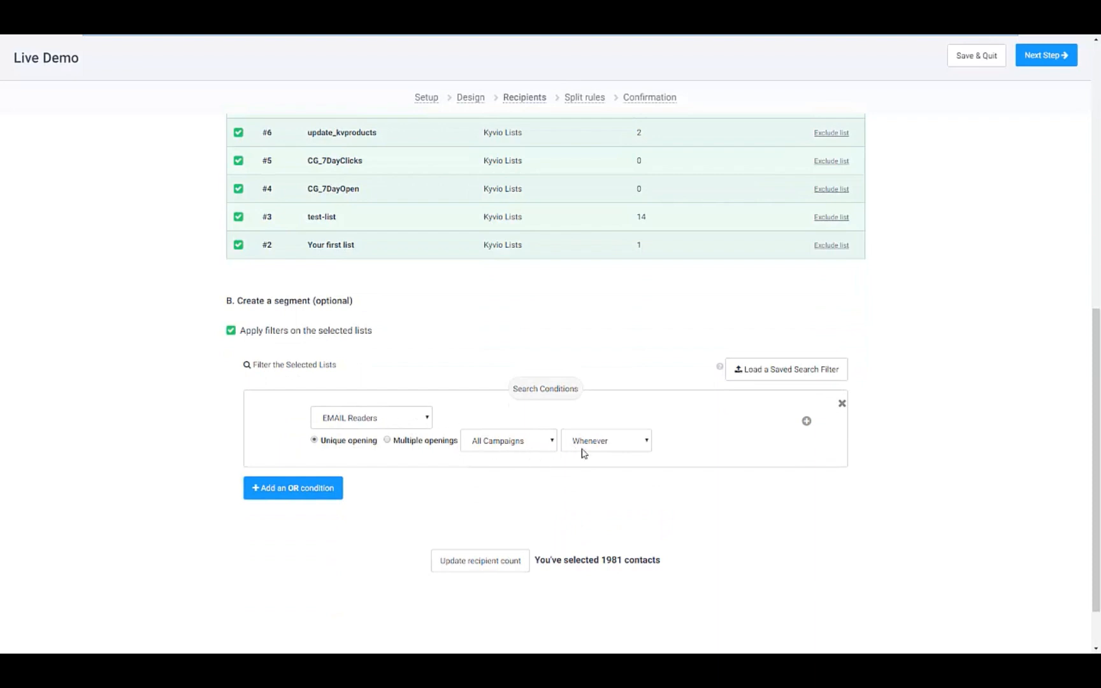
click(487, 561)
scroll(663, 515, up, 10)
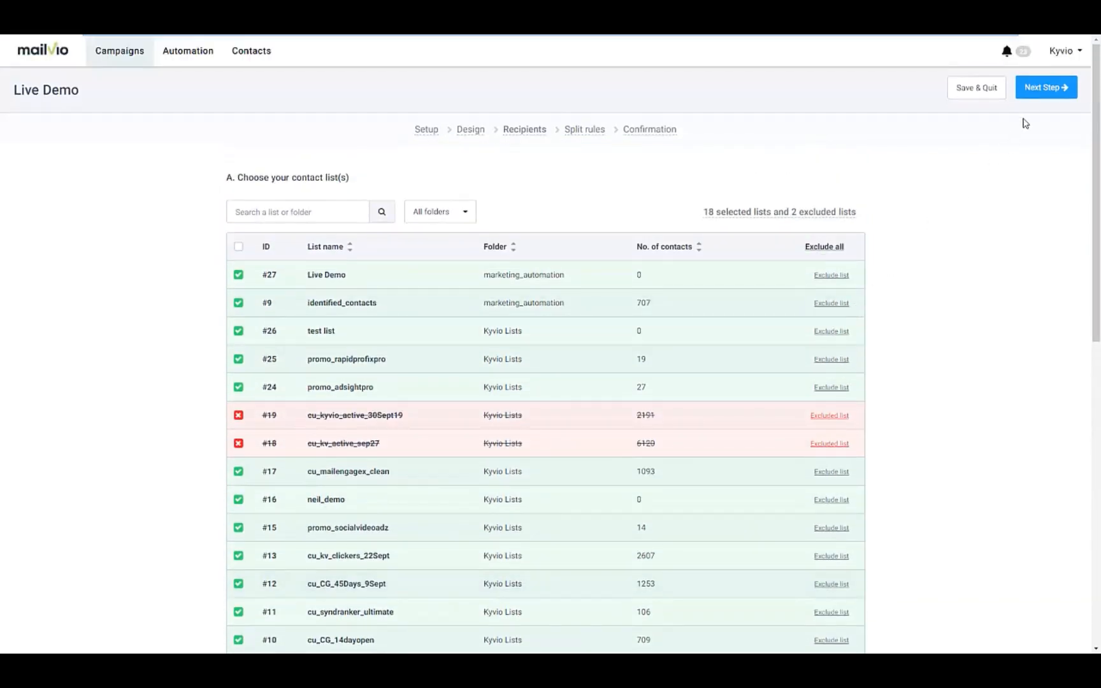
click(1042, 90)
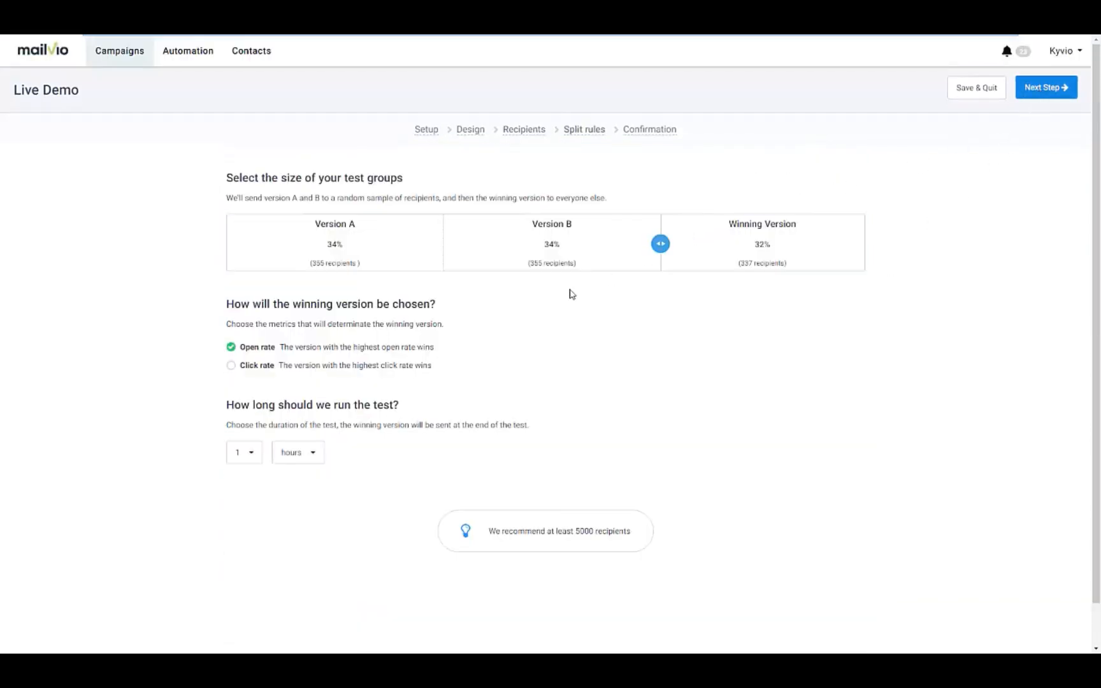
Step: Split 31%/31%/38%, pick the winner by click rate after 2 hours, and continue to Confirmation
drag(660, 246, 616, 256)
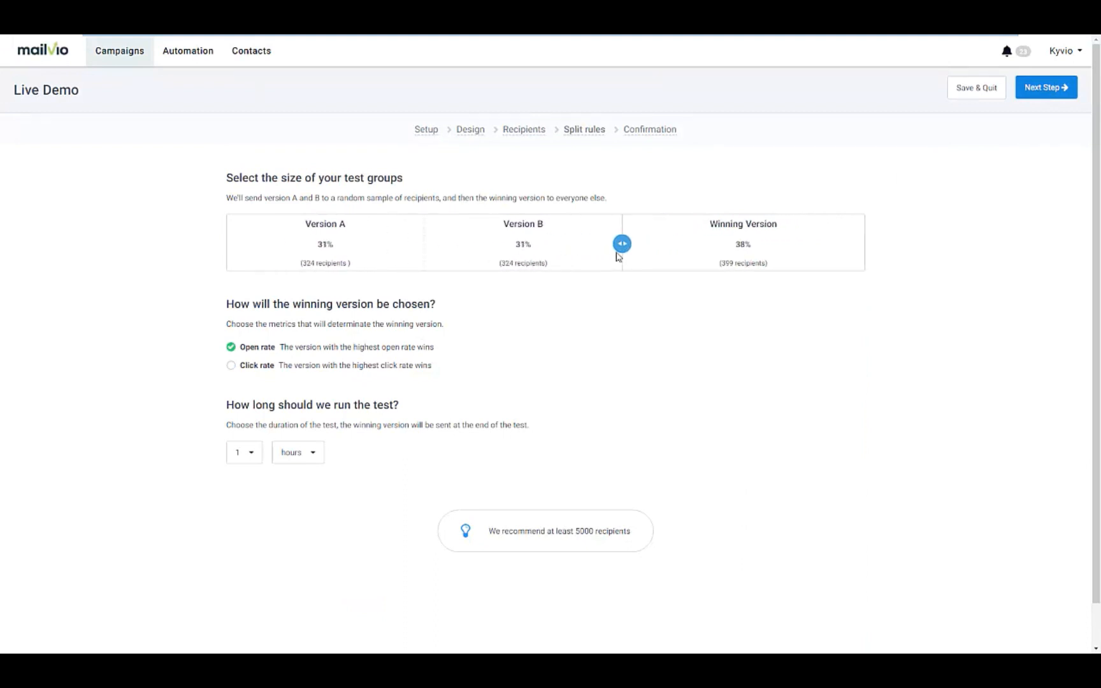
click(231, 366)
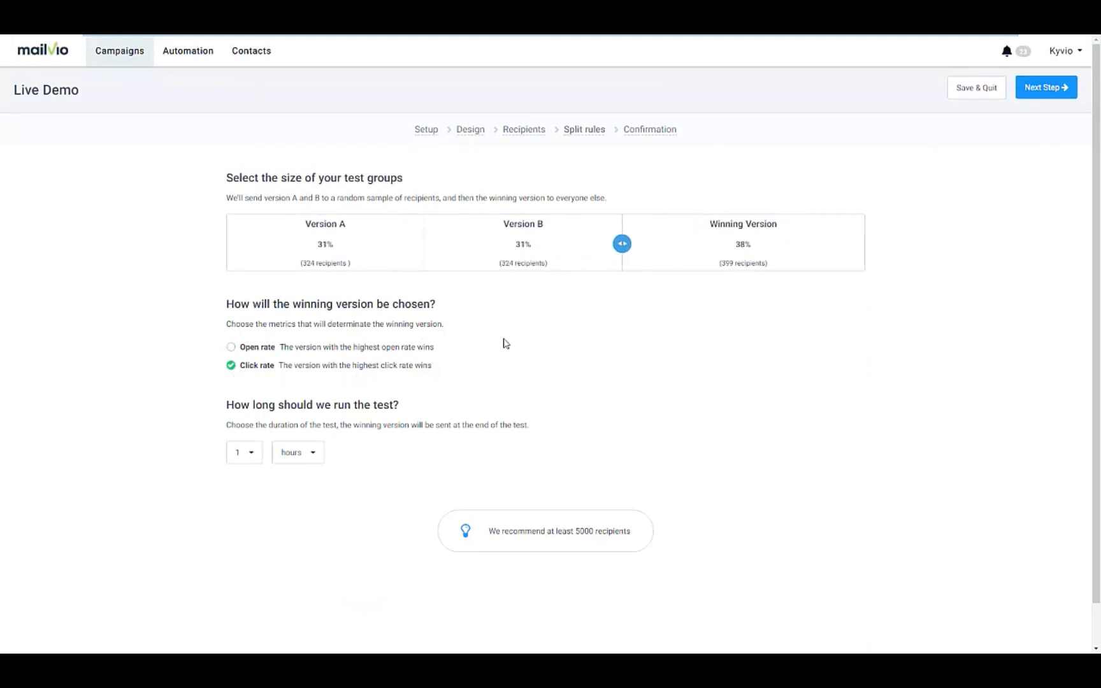
click(244, 454)
click(239, 499)
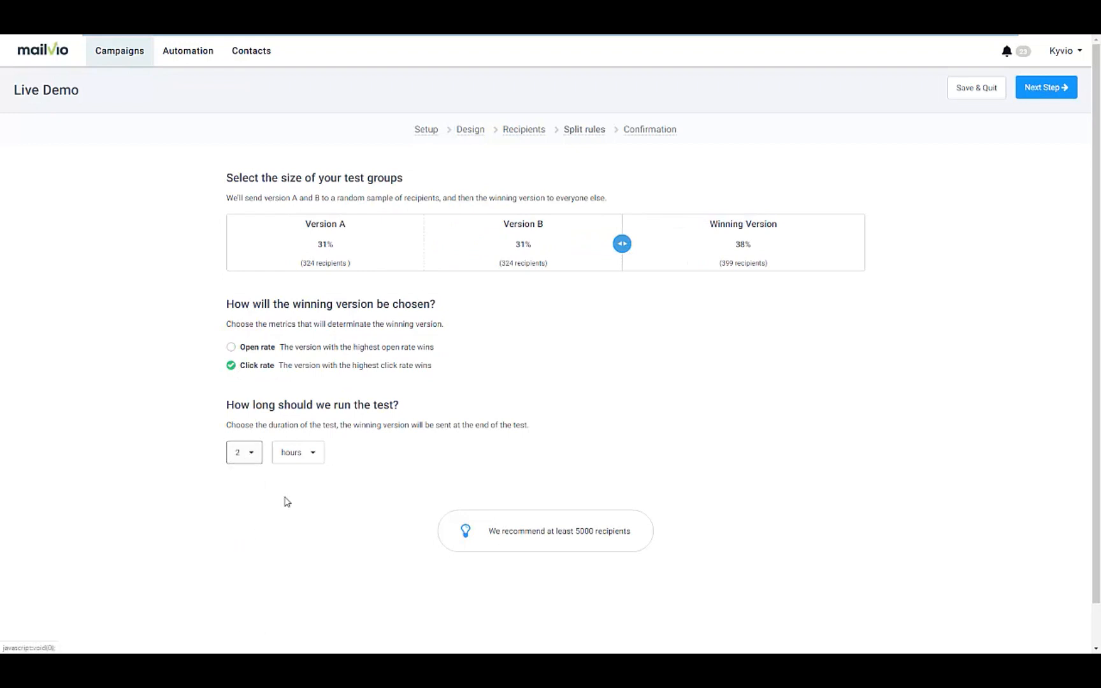
click(1041, 96)
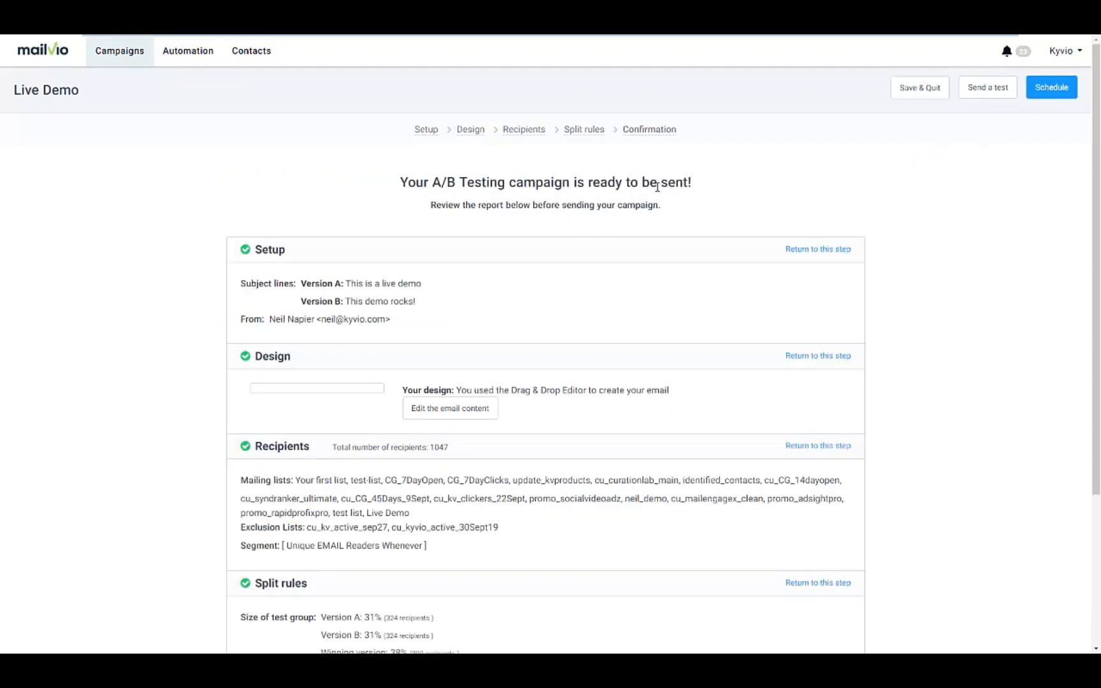
Step: View the Schedule Campaign dialog without scheduling, then go to the email Campaigns list
click(1060, 83)
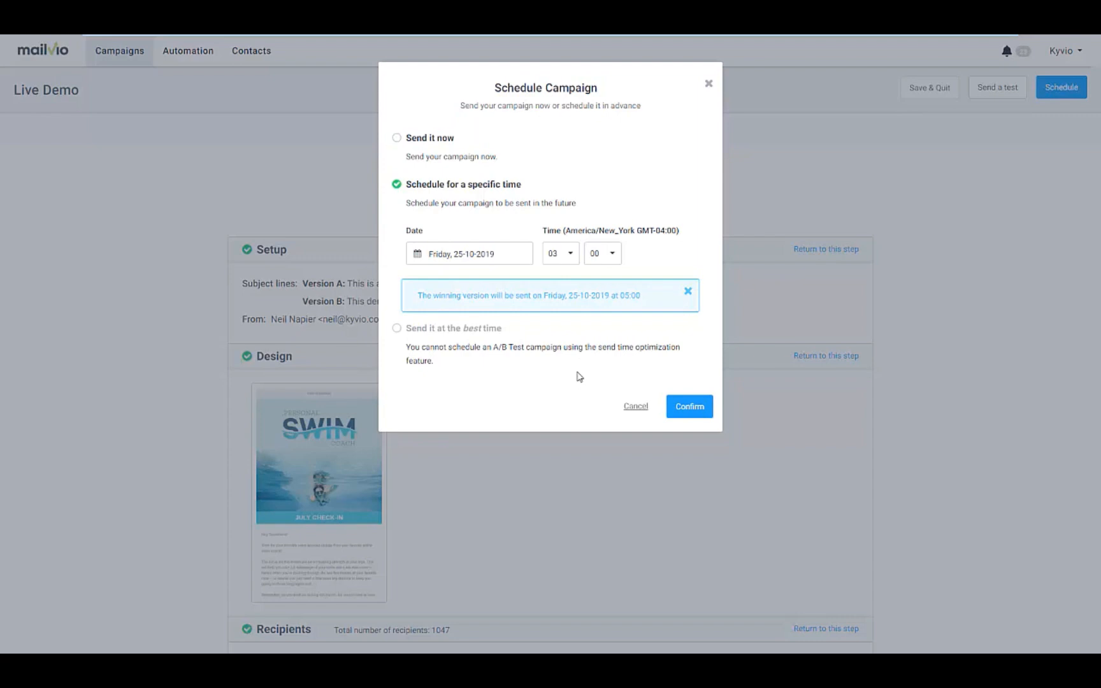
click(642, 407)
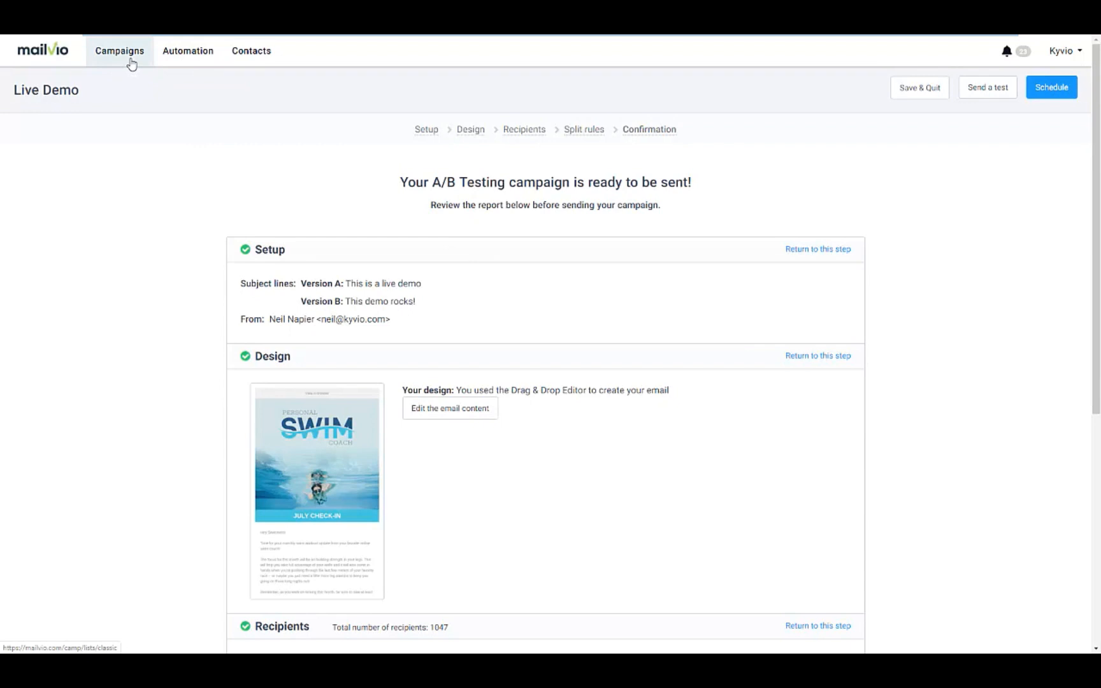
click(132, 62)
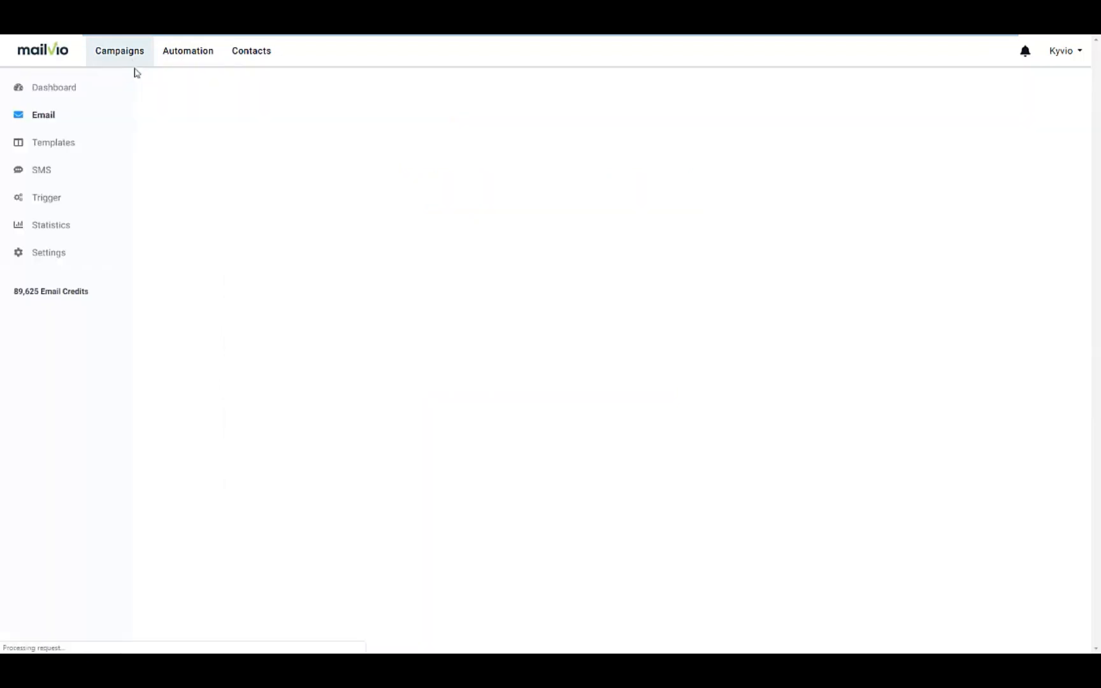